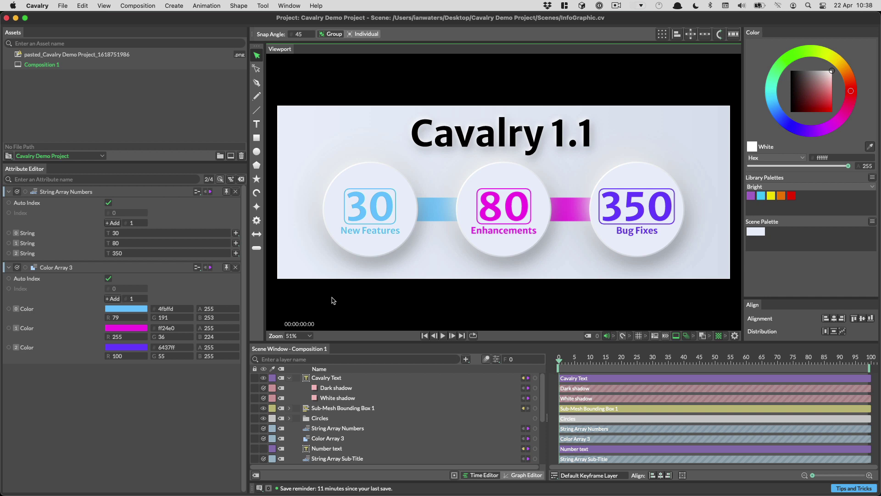
- Glance at the Safari Medium draft of '10 Workflow Tricks in Cavalry 1.1', then return to Cavalry
key(super+Tab)
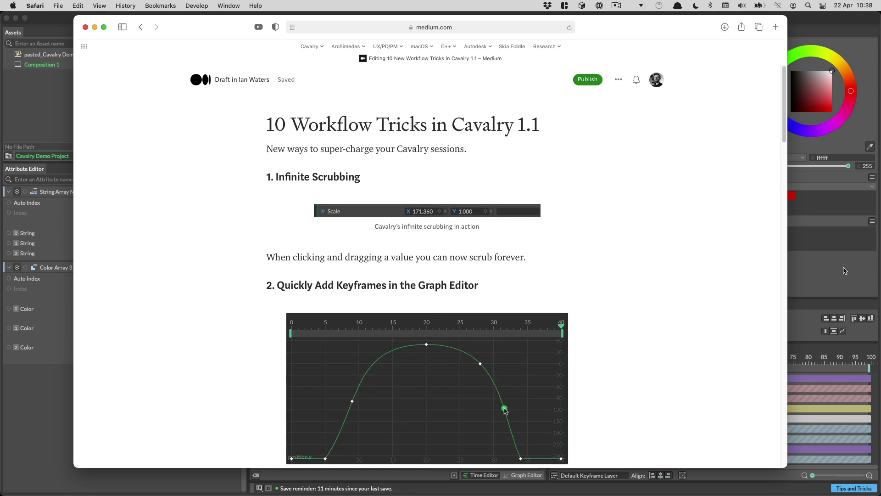
key(super+Tab)
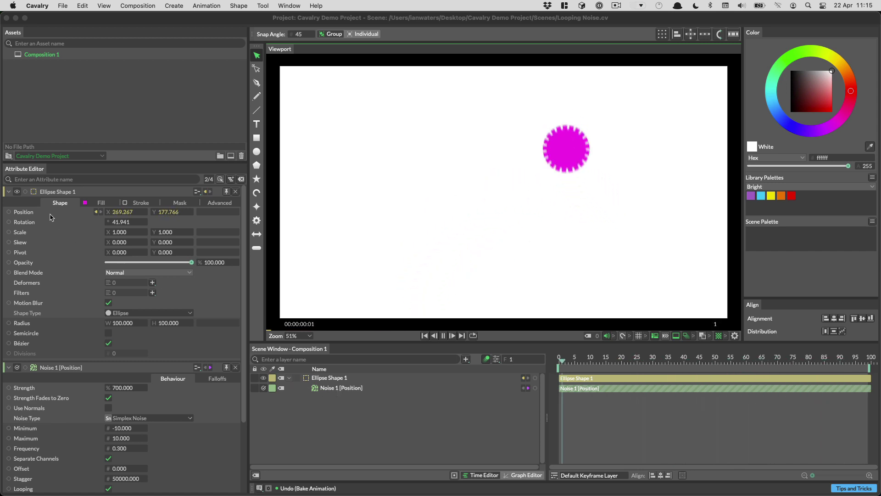
- Pause playback and bake Ellipse Shape 1's noise movement into Position X and Y keyframes
scroll(46, 367, down, 1)
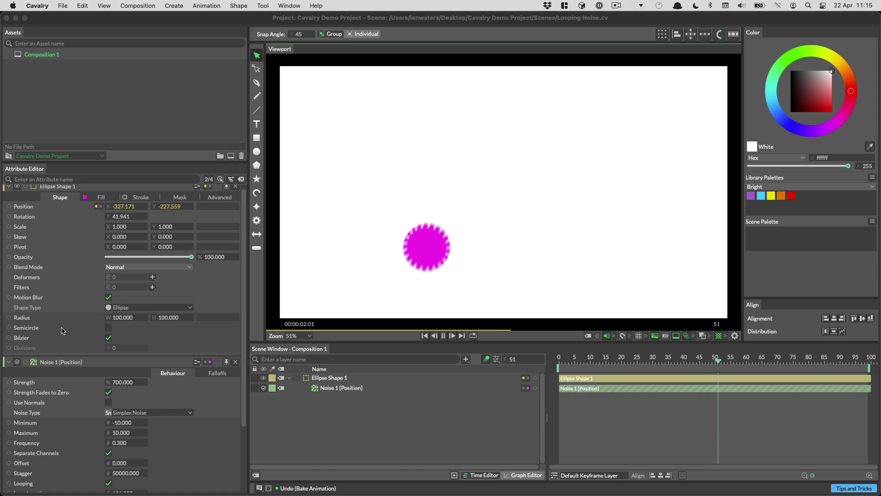
scroll(69, 436, up, 1)
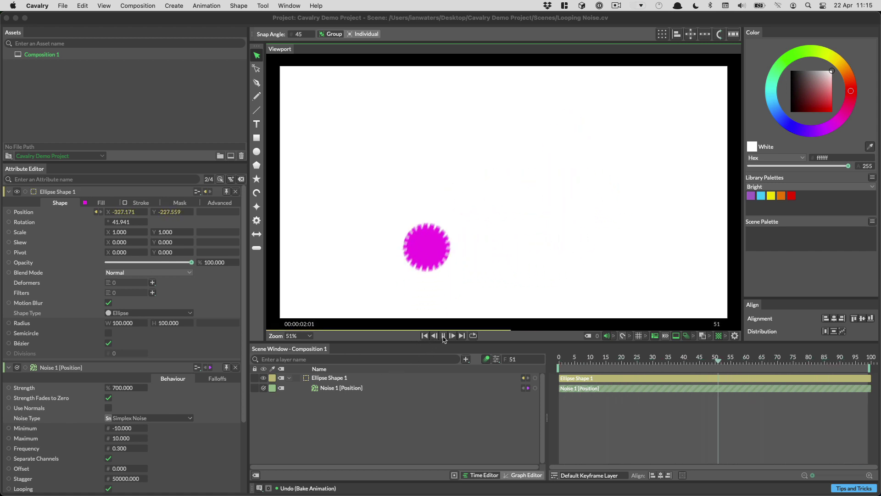
click(443, 336)
click(57, 216)
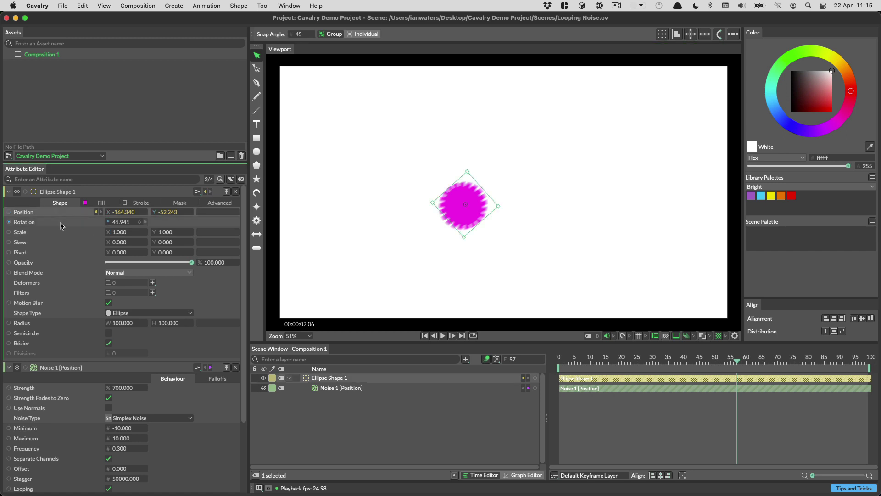
click(206, 6)
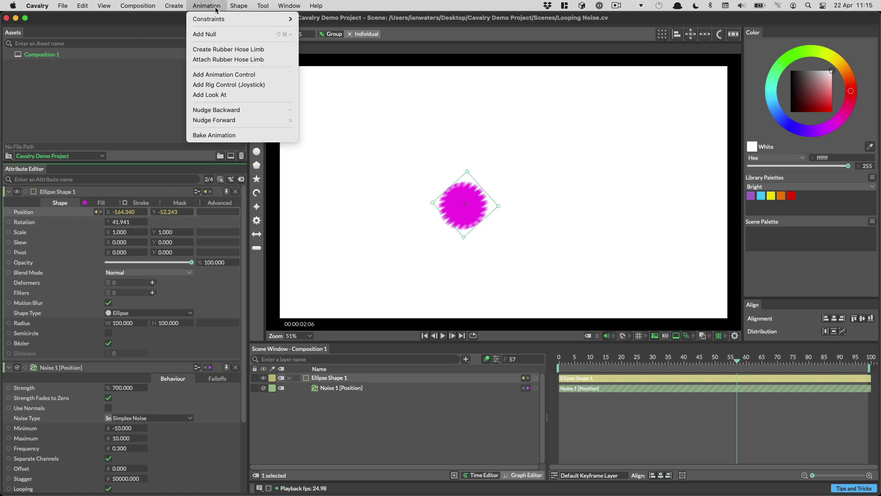
click(225, 138)
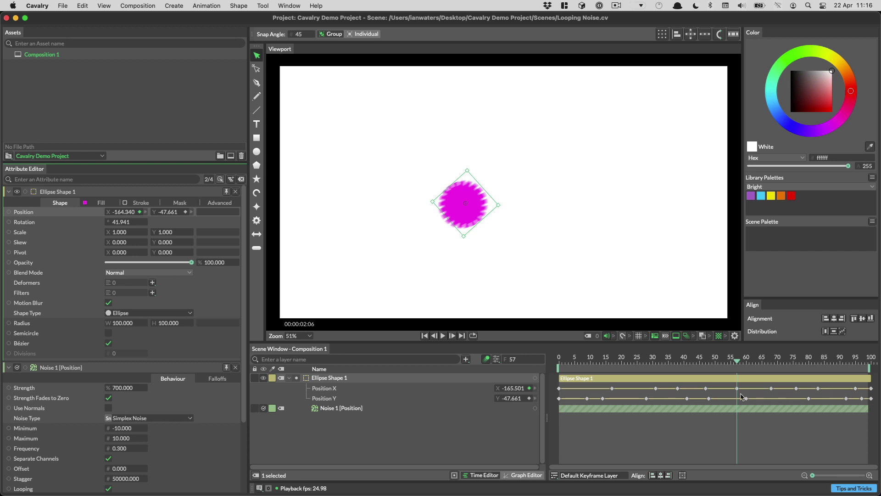
- View the baked curves in the Graph Editor, drag a Position X keyframe, then undo it
click(523, 475)
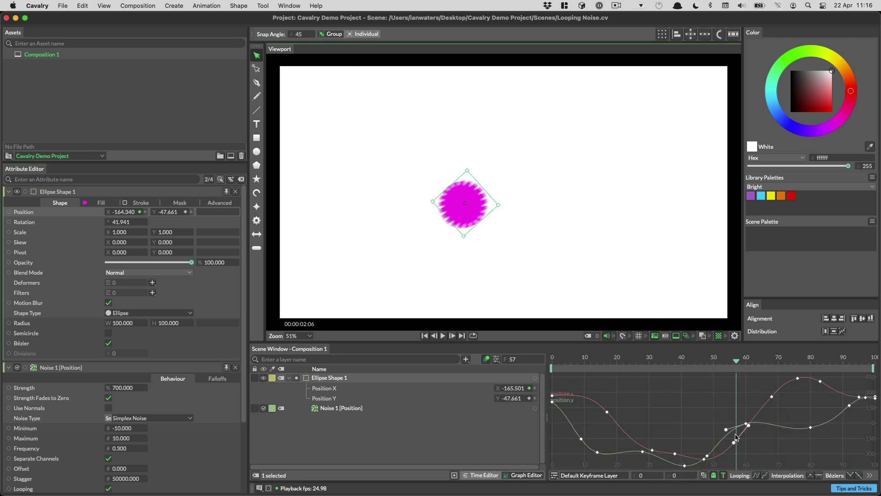
mouse_move(736, 442)
mouse_down()
mouse_move(737, 406)
mouse_move(739, 452)
mouse_up()
key(super+z)
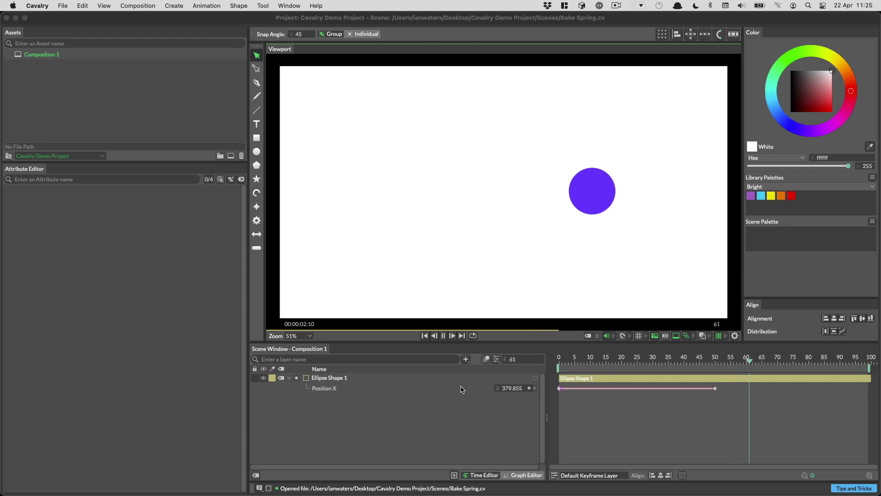
- Apply Magic Easing Spring In, Spring Out to the first Position X keyframe
right_click(559, 388)
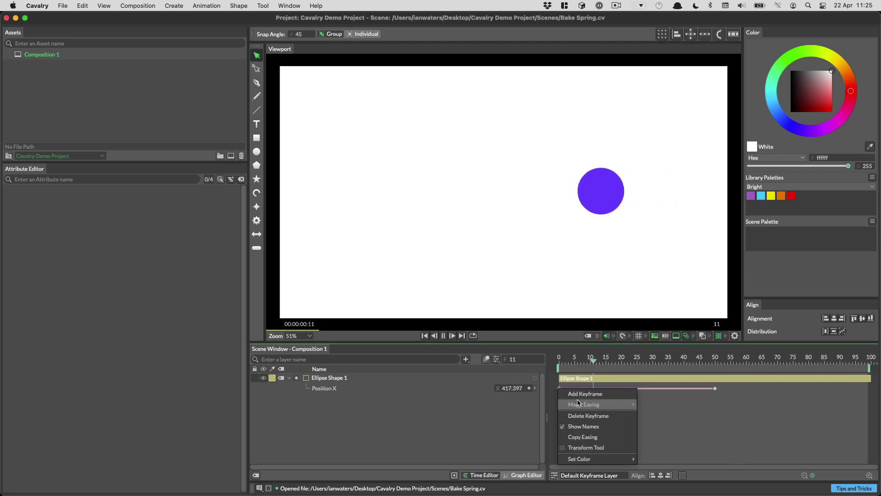
mouse_move(606, 404)
click(671, 393)
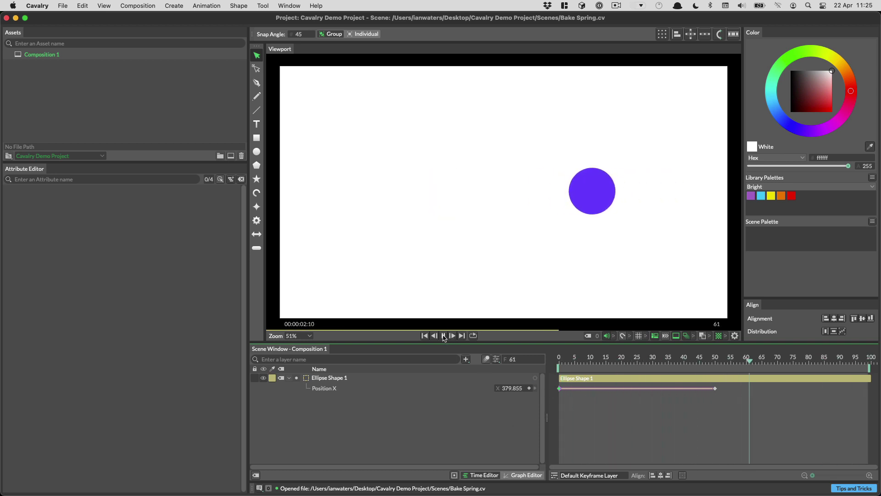
- Bake the spring-eased Position X into keyframes and reshape an early keyframe in the Graph Editor
key(space)
click(340, 388)
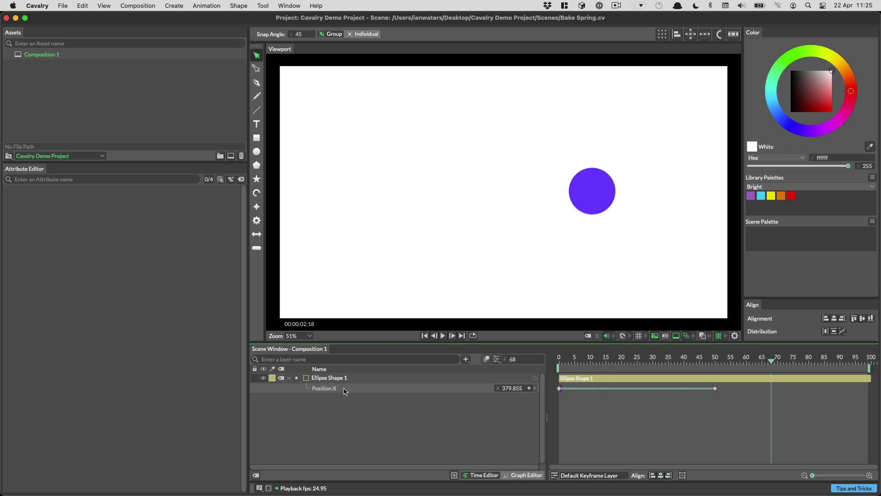
click(208, 4)
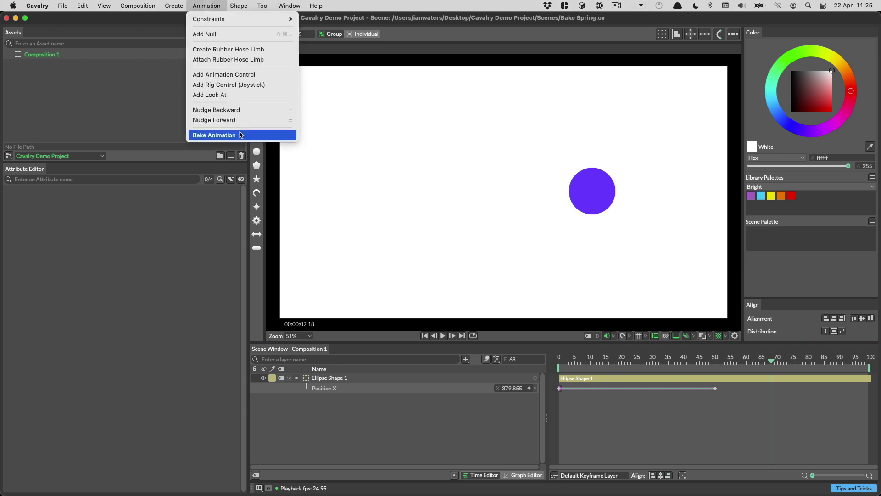
click(220, 136)
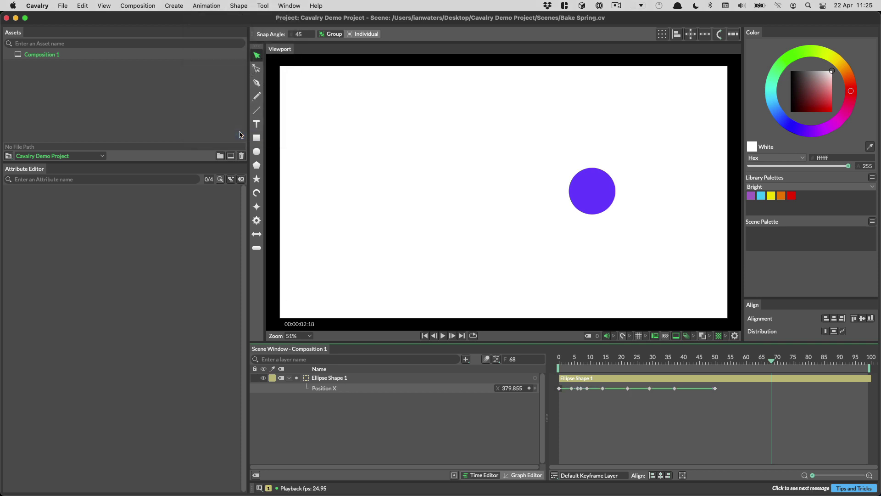
click(526, 475)
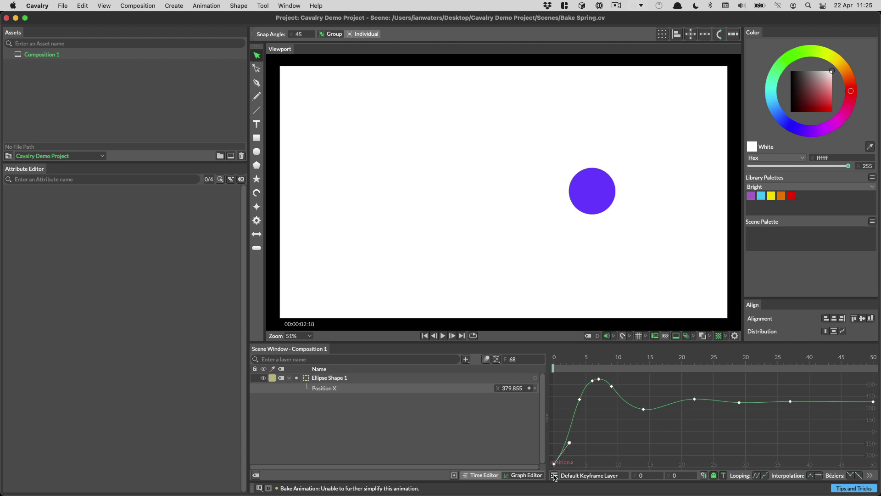
drag(570, 443, 586, 462)
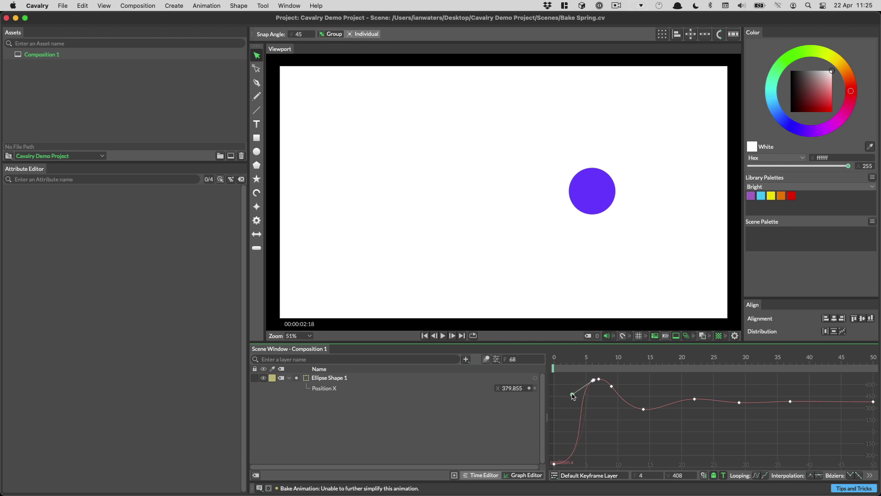
- Replay the spring motion from the first frame, stop, and clear the keyframe selection
click(425, 336)
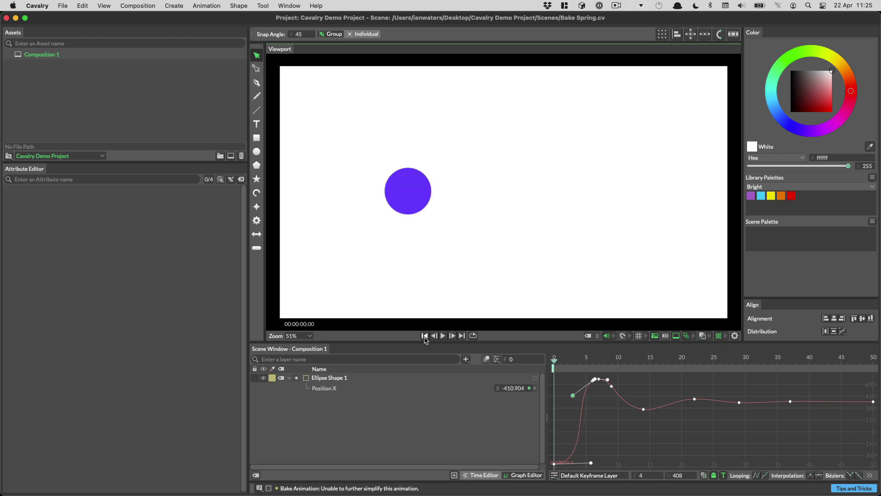
click(443, 335)
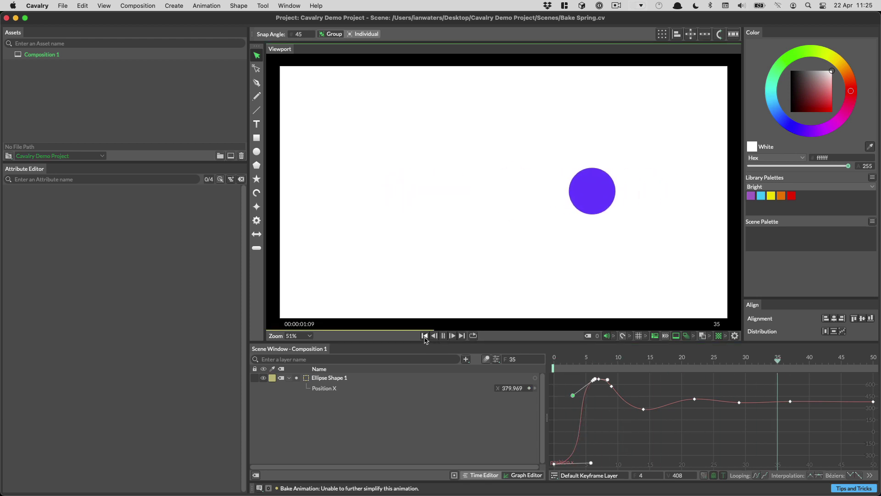
click(424, 335)
click(443, 336)
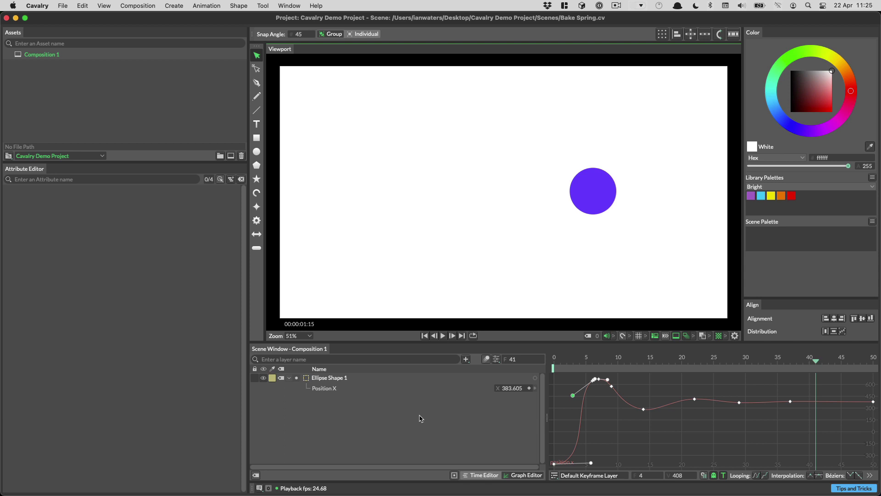
click(427, 435)
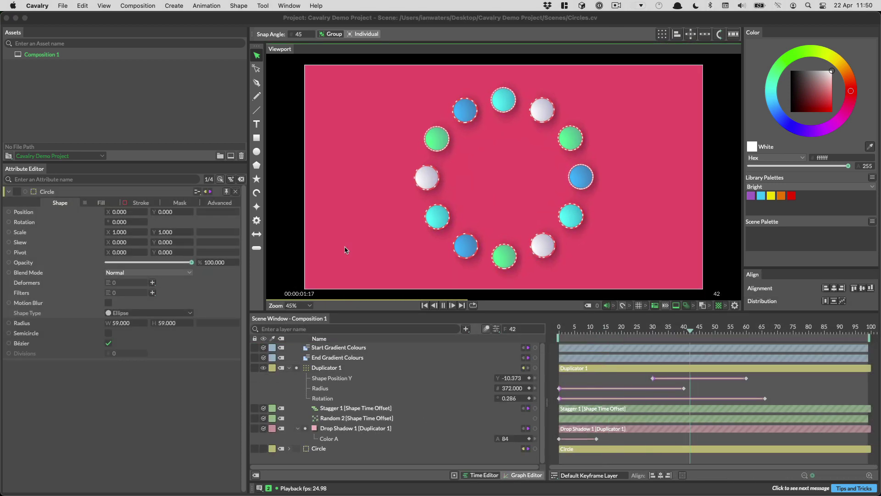
- Toggle the Scene Window's animated-layers filter with U on and back off
click(433, 462)
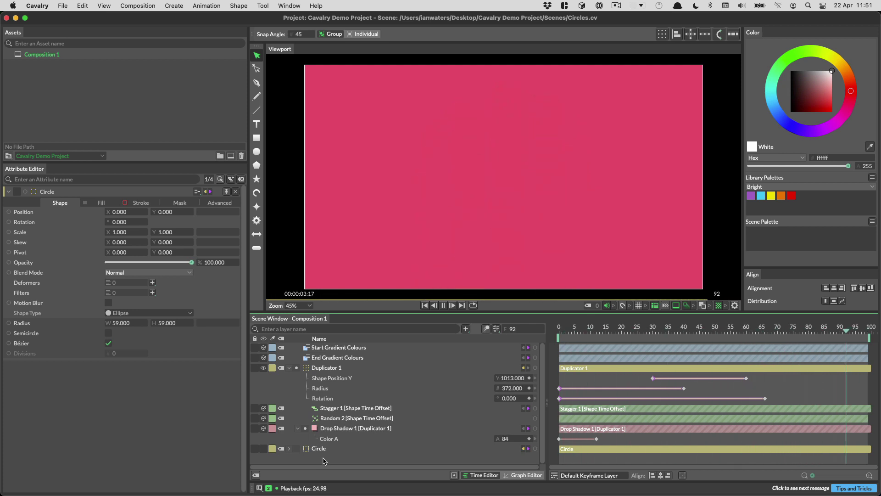
key(u)
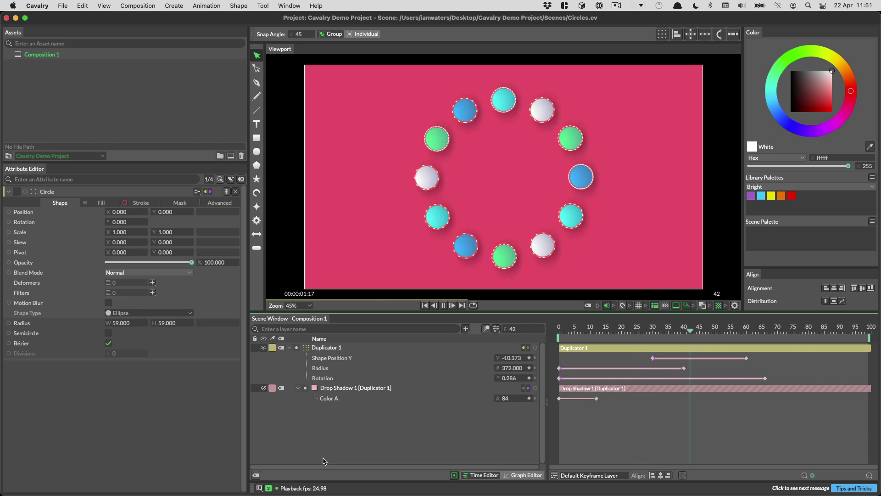
key(u)
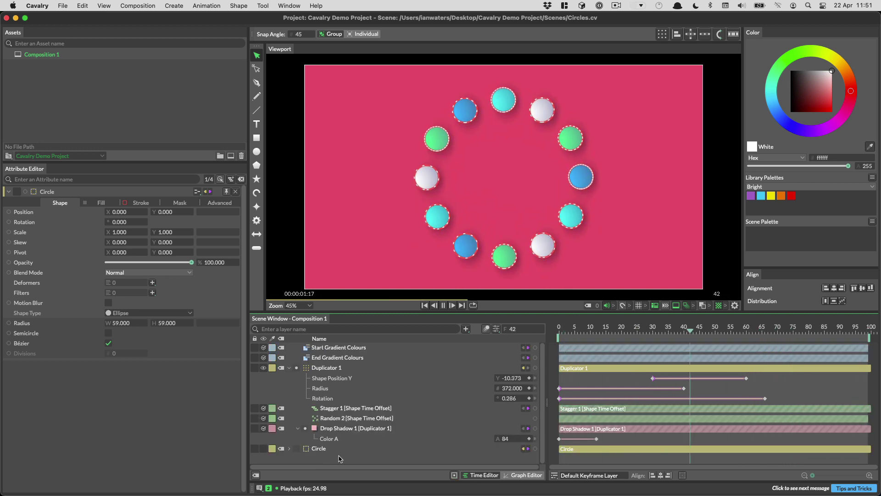
- Filter the layer list to the animated properties of Duplicator 1 and End Gradient Colours, then deselect
click(348, 368)
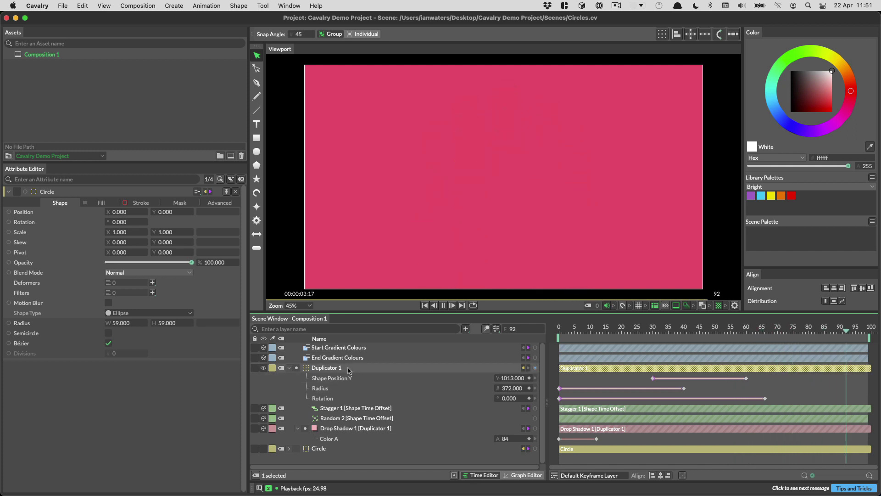
key(u)
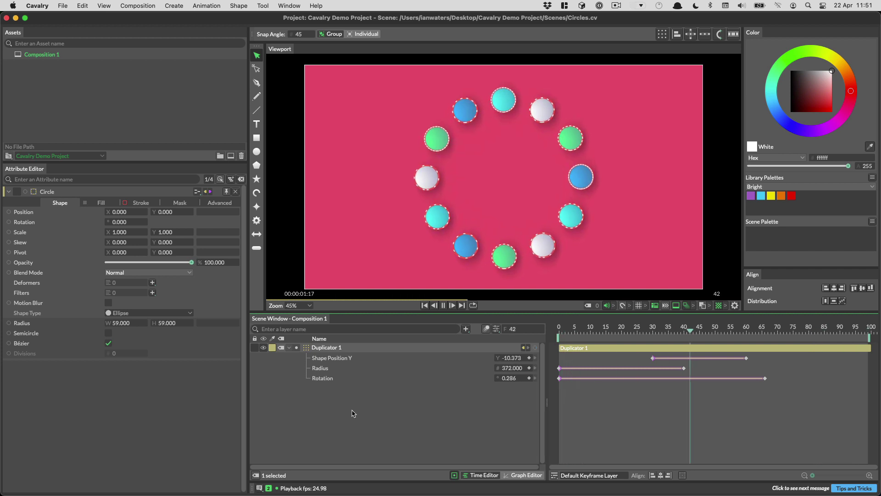
key(u)
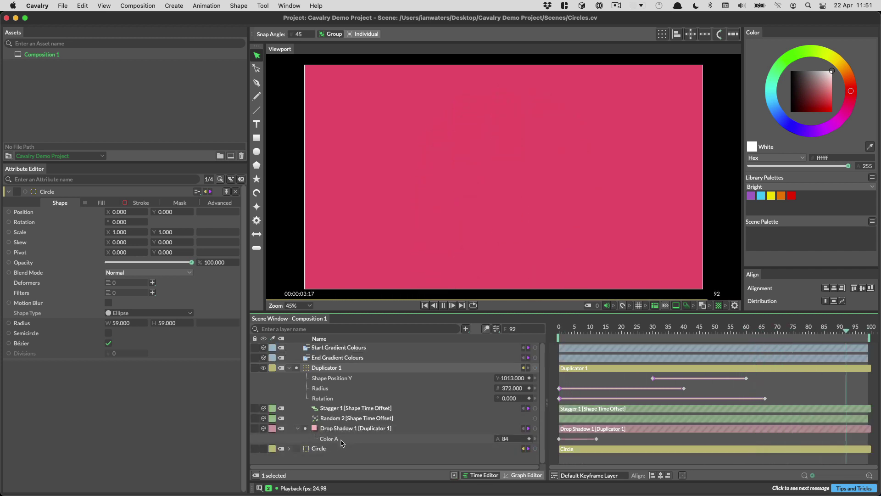
super+click(350, 363)
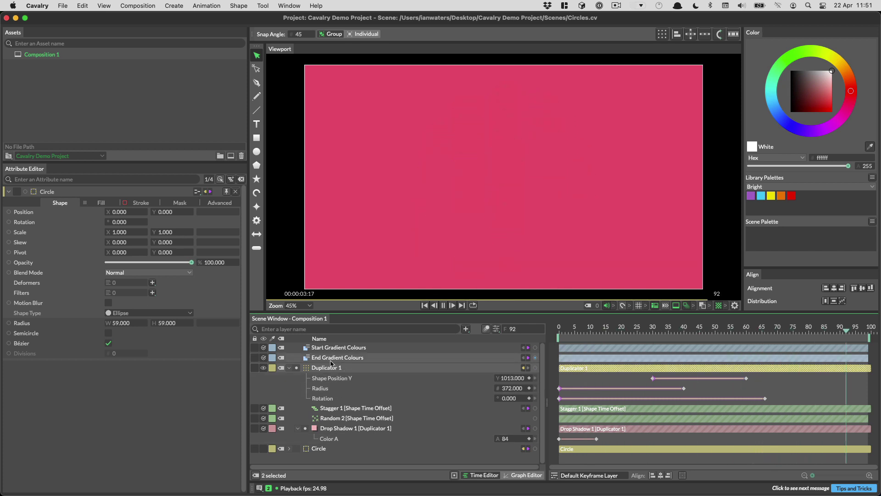
key(u)
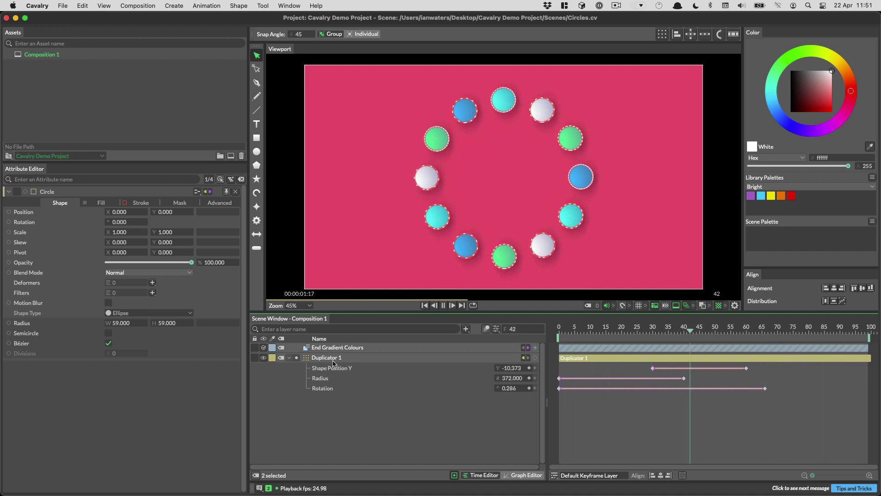
click(335, 407)
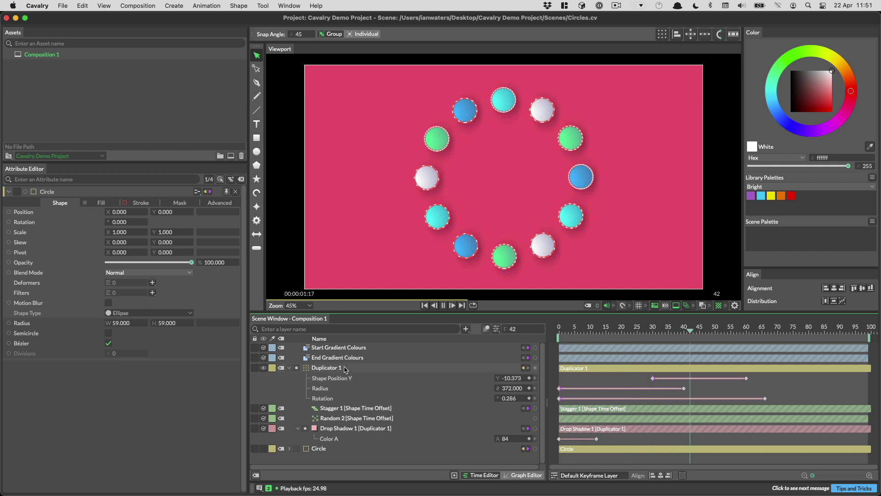
- Select Duplicator 1 and use the S filter to show only it and its children
click(332, 369)
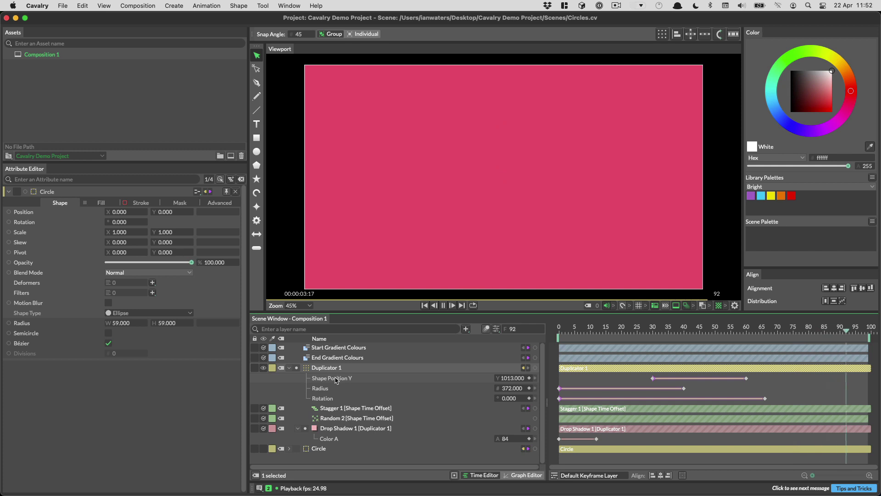
key(u)
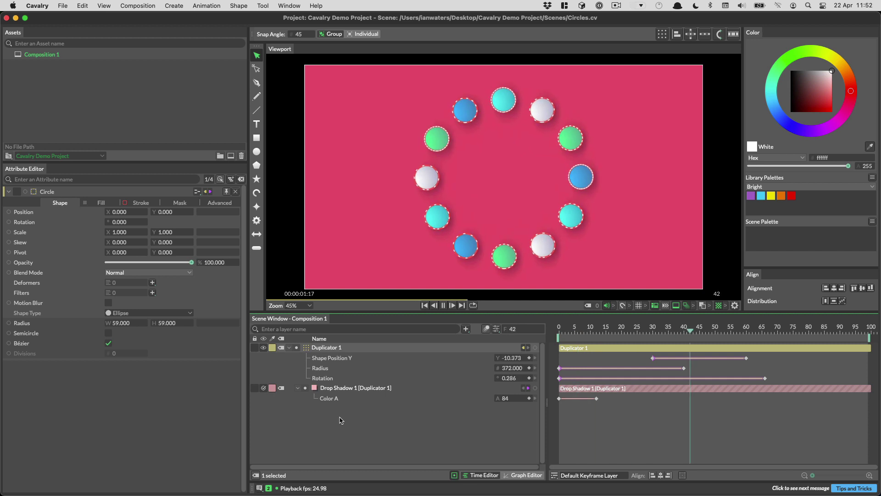
click(339, 419)
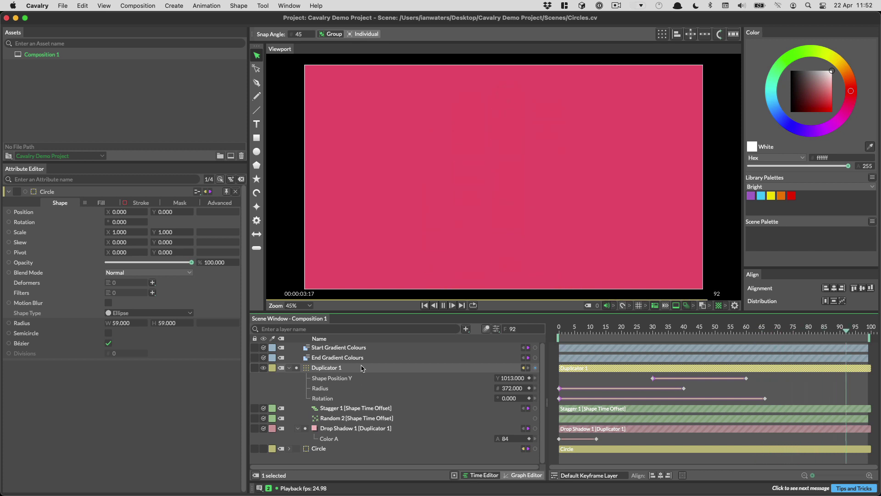
key(s)
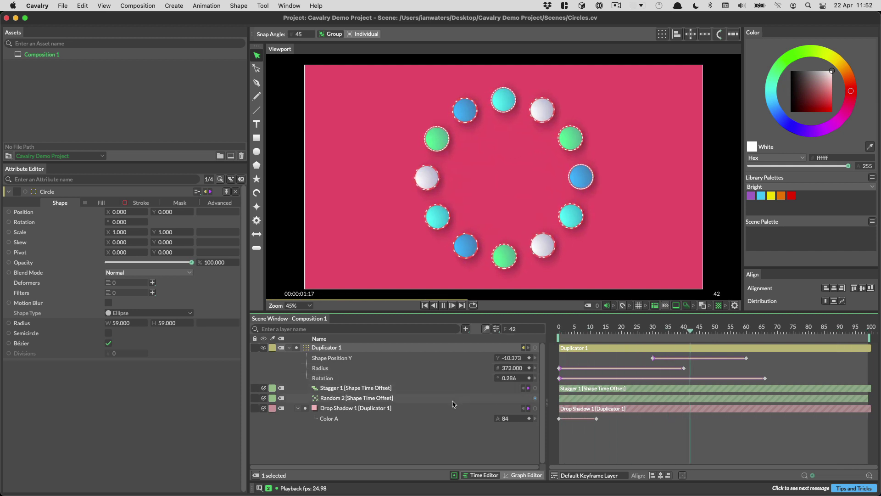
click(439, 437)
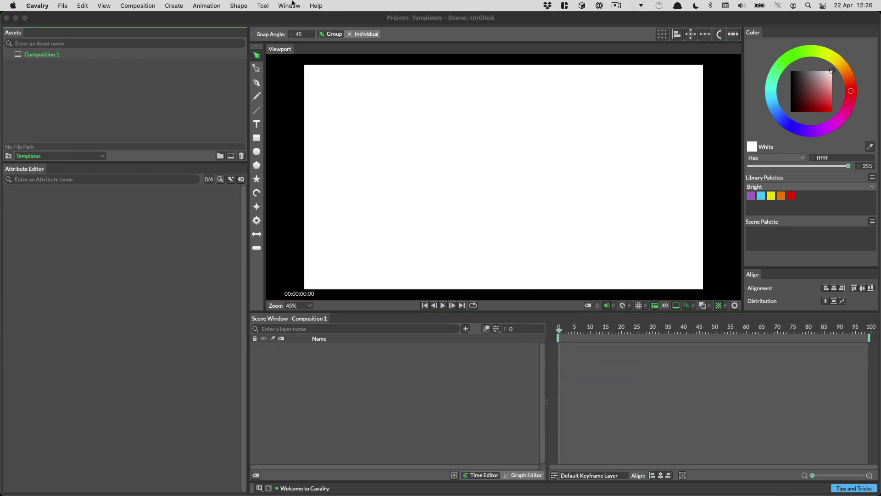
- Open the Control Center window, move it to the viewport's top-right, and make it taller
click(292, 3)
click(303, 67)
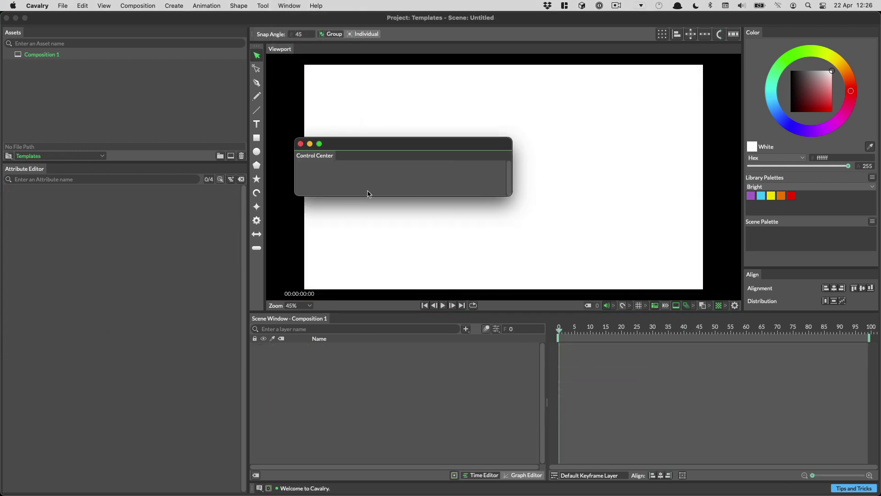
drag(453, 144, 671, 68)
drag(729, 112, 729, 174)
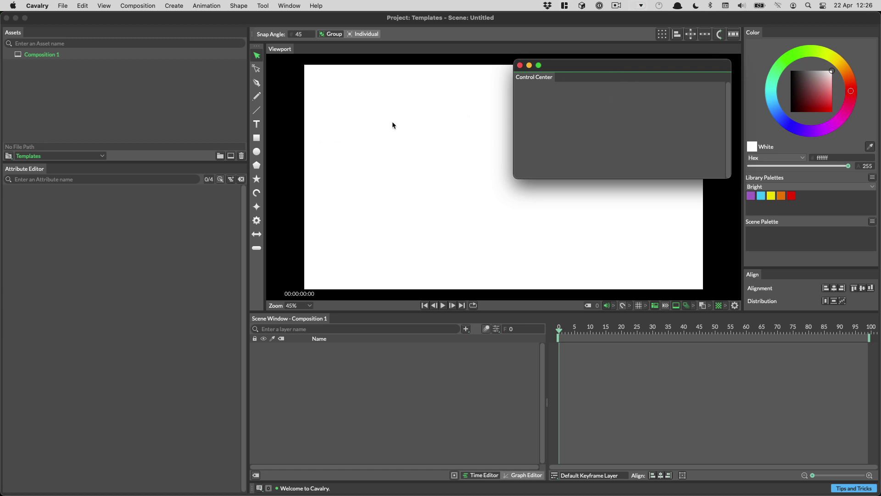
- Add a text layer, expose its String in Control Center, and change it to 'Control Centre'
click(256, 124)
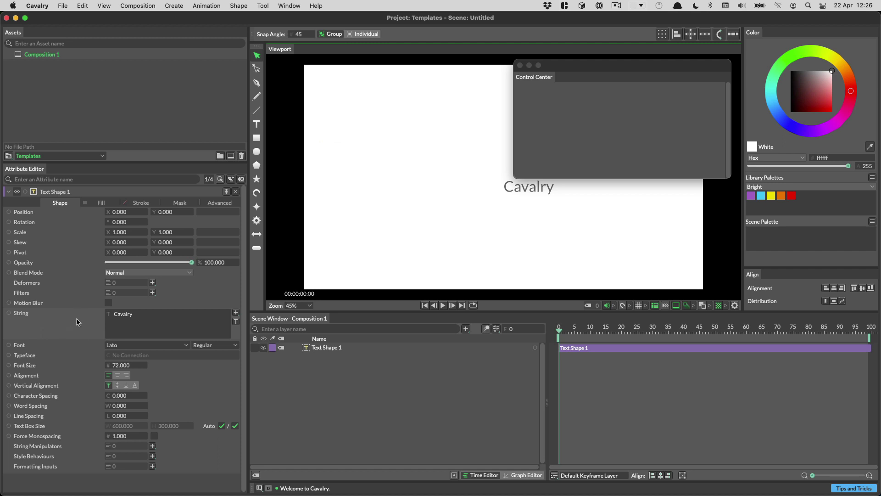
right_click(76, 322)
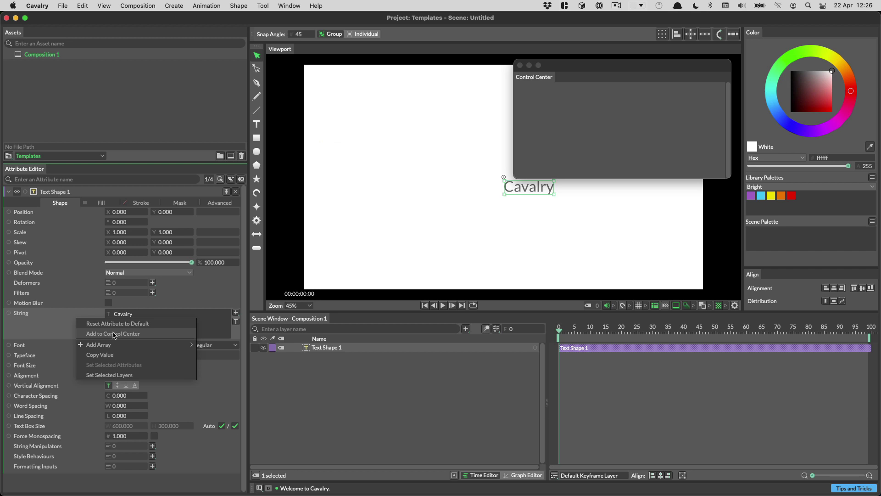
click(114, 333)
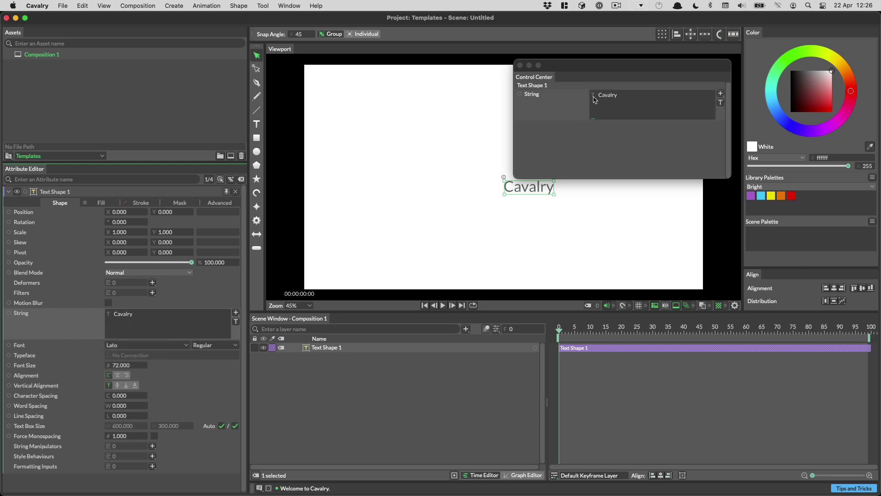
click(635, 96)
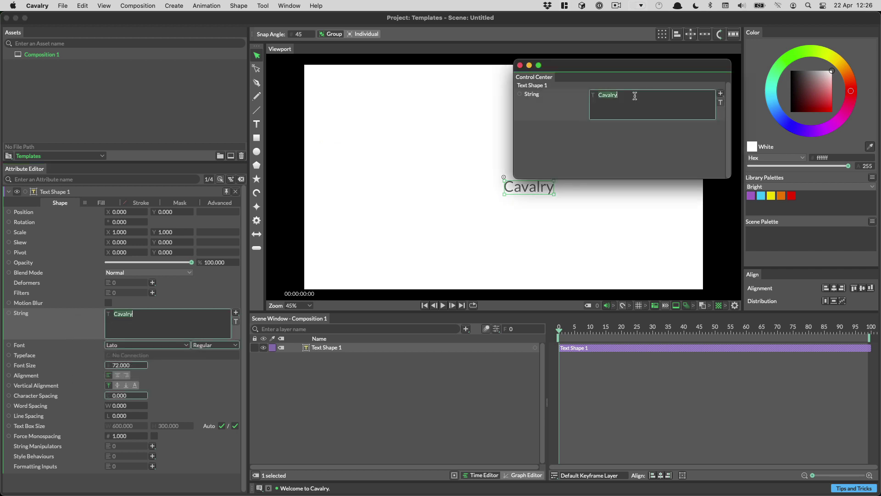
text(Contrlol Centre)
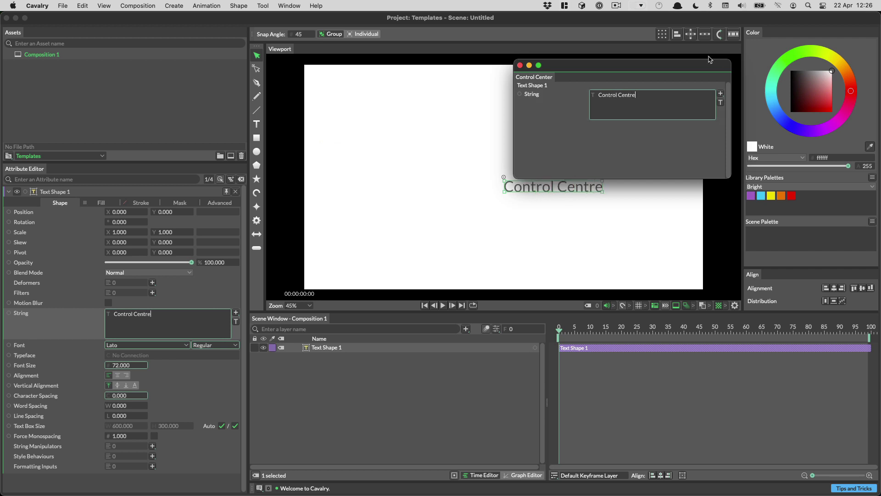
drag(688, 64, 692, 58)
- Add the text's Font Size to the Control Center
right_click(47, 366)
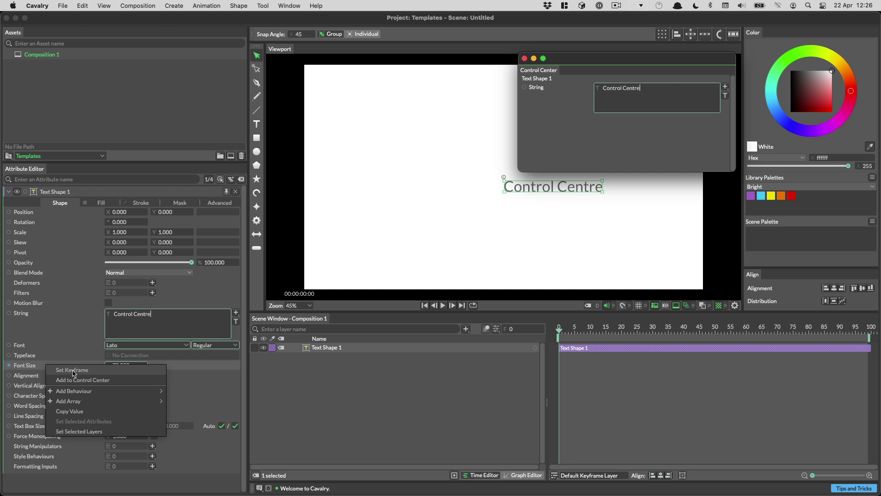
click(65, 370)
right_click(65, 367)
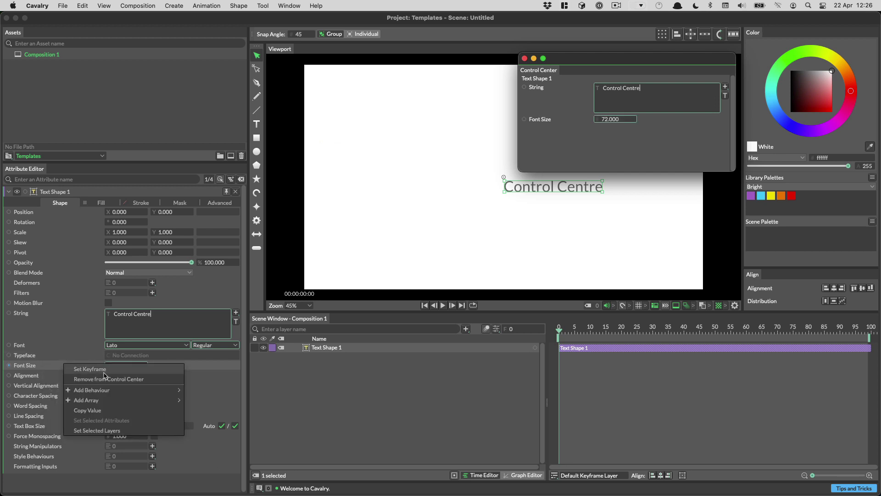
click(106, 379)
right_click(78, 366)
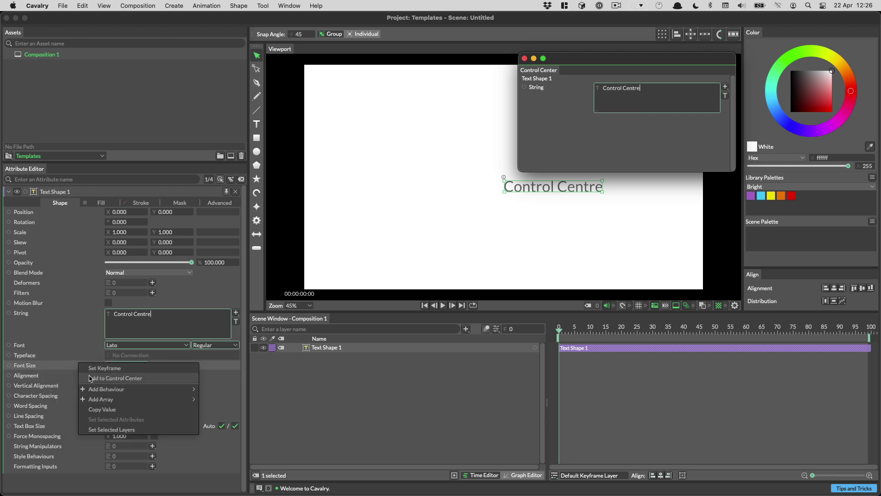
click(116, 378)
- Create a star left of the text and add its Sides to the Control Center
click(260, 183)
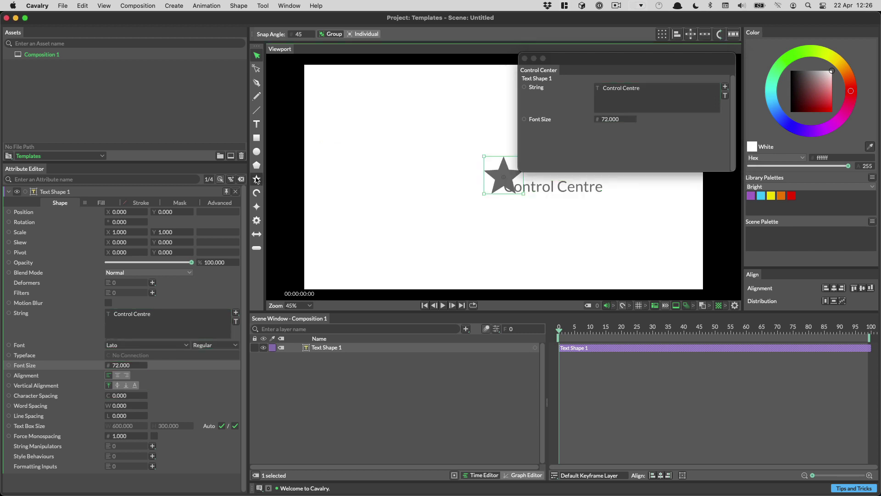
drag(514, 186, 434, 178)
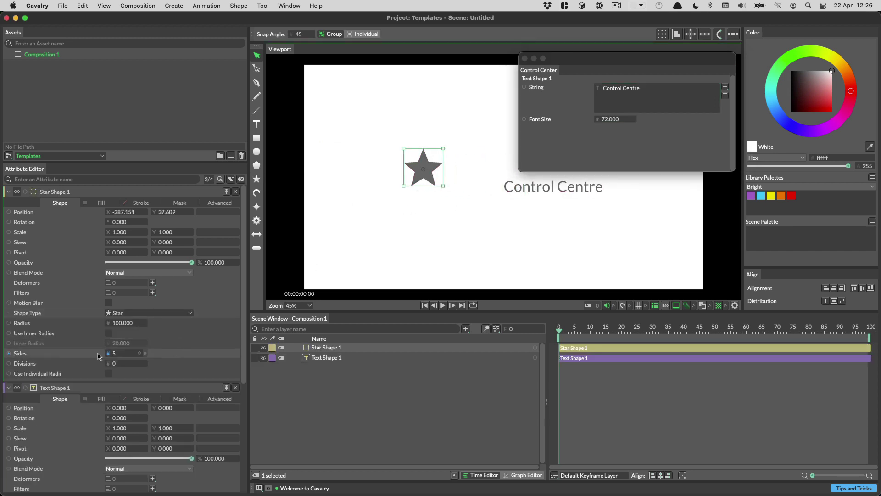
right_click(81, 354)
click(108, 370)
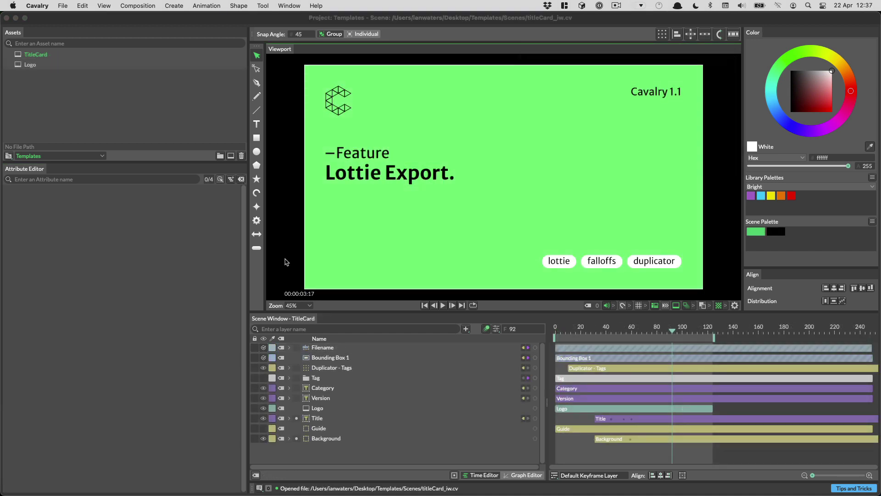
- Open the Control Center panel, place it at the upper left, and make it taller
click(282, 240)
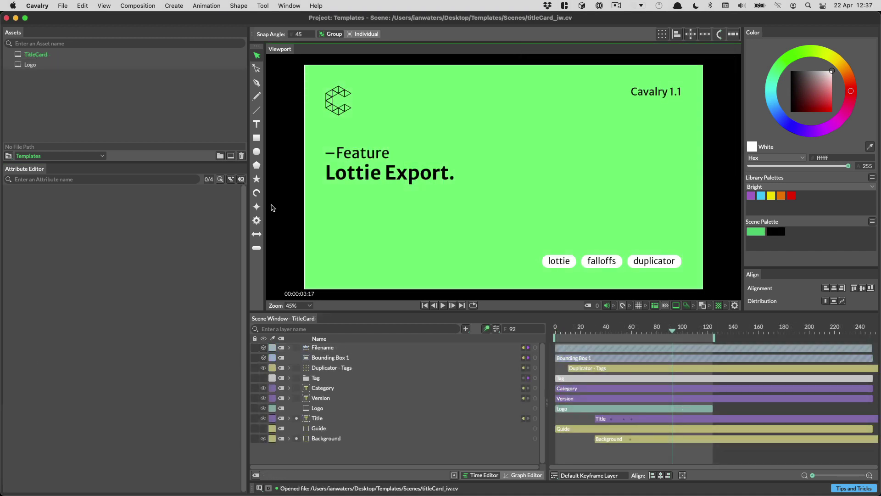
click(288, 5)
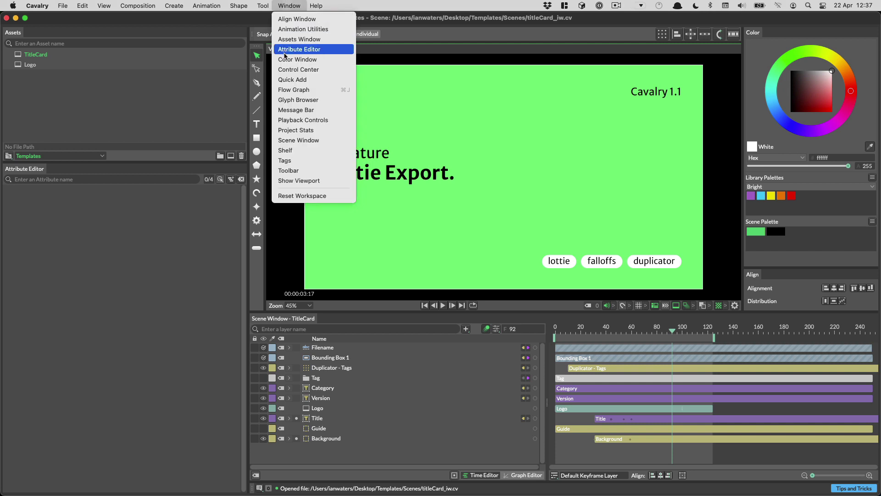
click(303, 71)
drag(411, 148, 188, 104)
drag(292, 227, 293, 238)
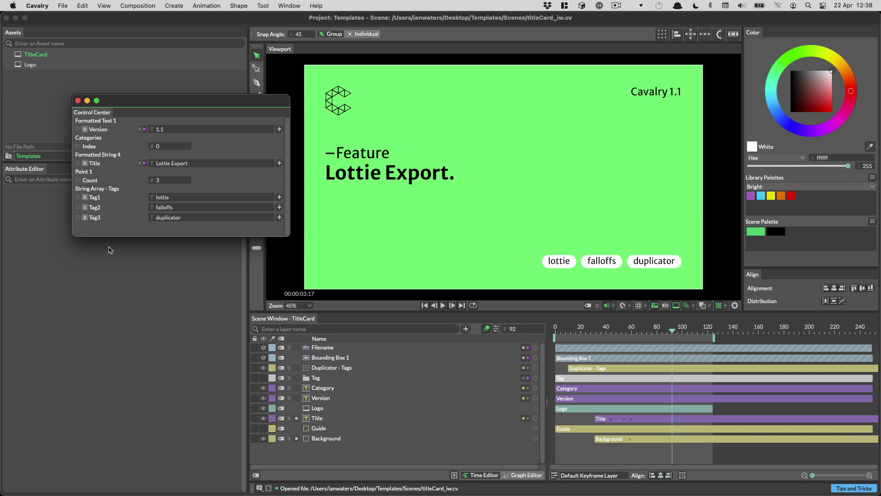
- Set the title card's Version to 1.2 and the category Index to Project
click(172, 127)
text(2)
key(Tab)
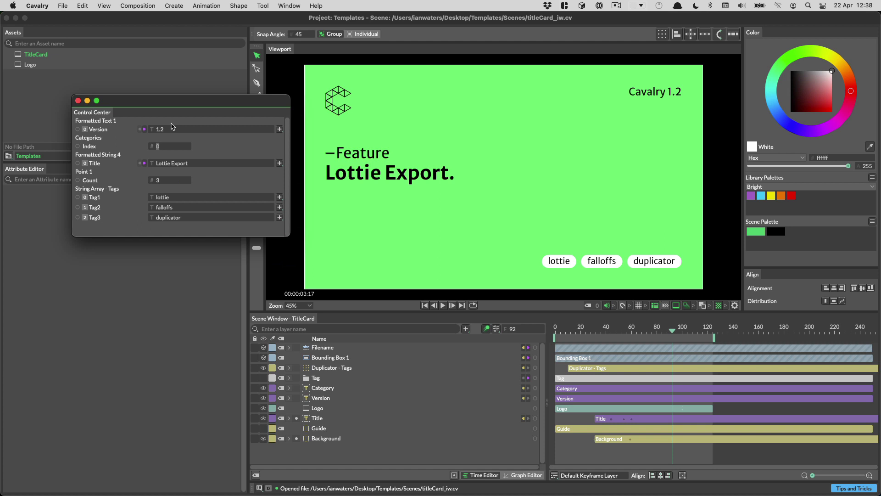
text(1)
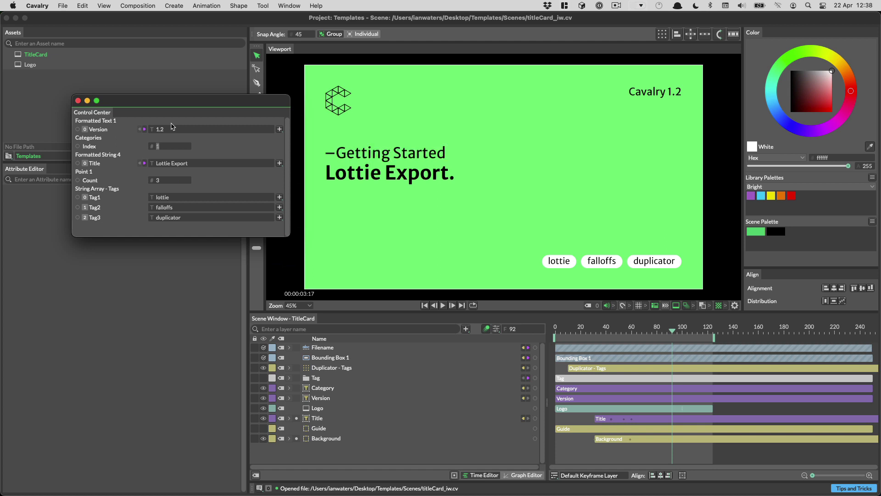
key(Down)
key(Up)
key(Up)
key(Up)
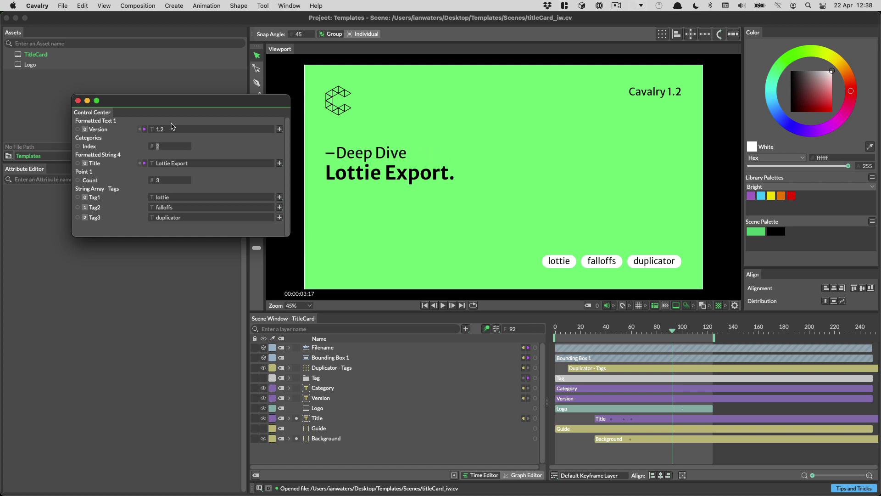
- Set Title to 'Control Centre', tag Count to 2, tags workflow and attributes, then go to frame 13
double_click(245, 159)
text(Co)
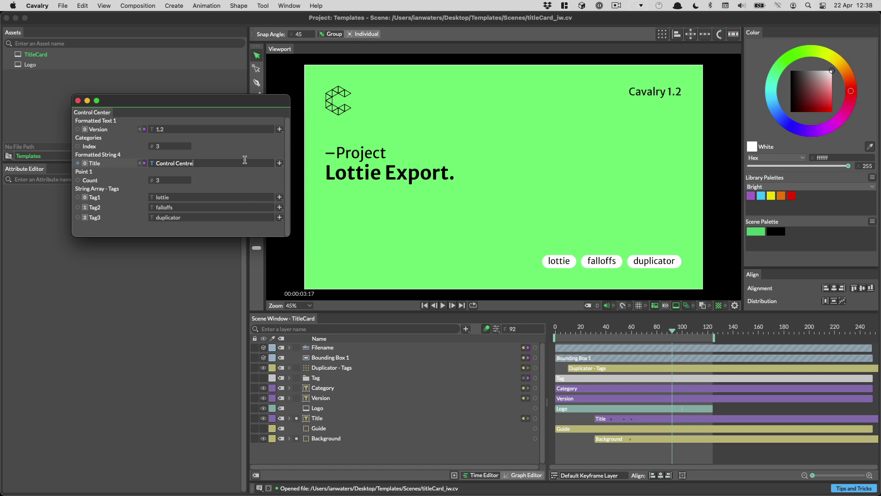
text(ntrol Centre)
key(Tab)
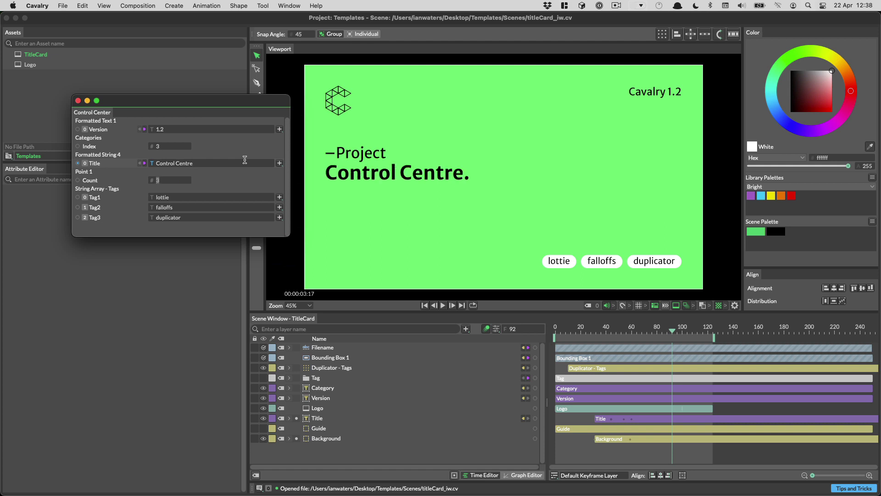
text(2)
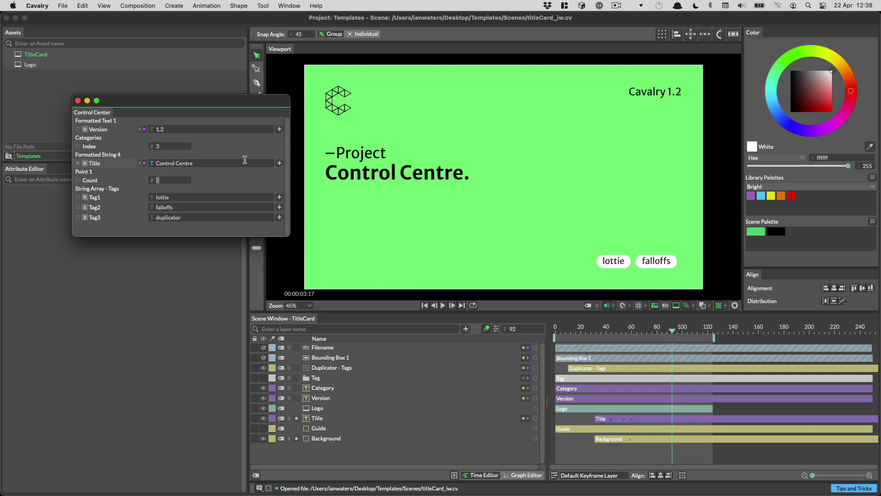
click(189, 194)
text(workflow)
key(Tab)
text(at)
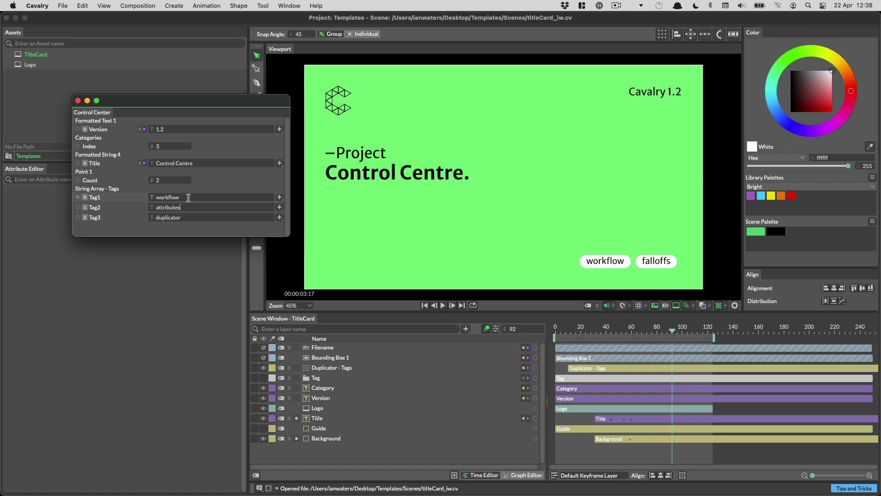
key(Return)
click(571, 327)
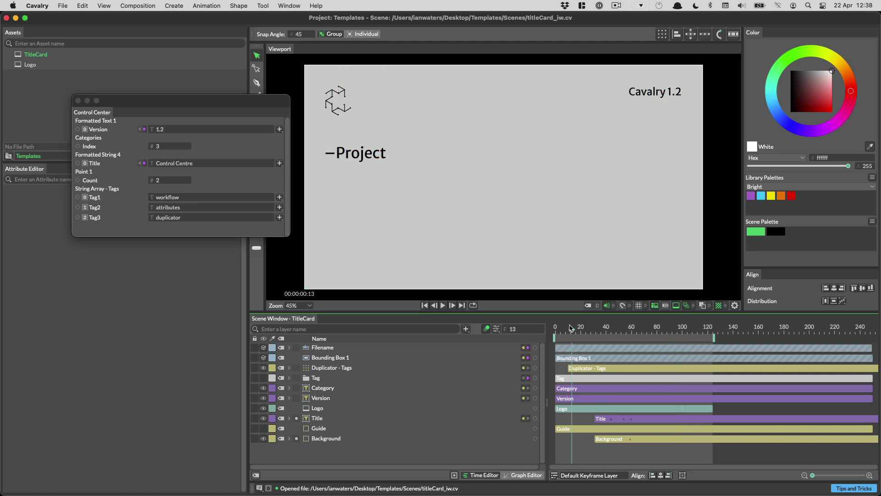
- Scrub the timeline from frame 13 to 94 to preview the title card animation
drag(571, 327, 674, 349)
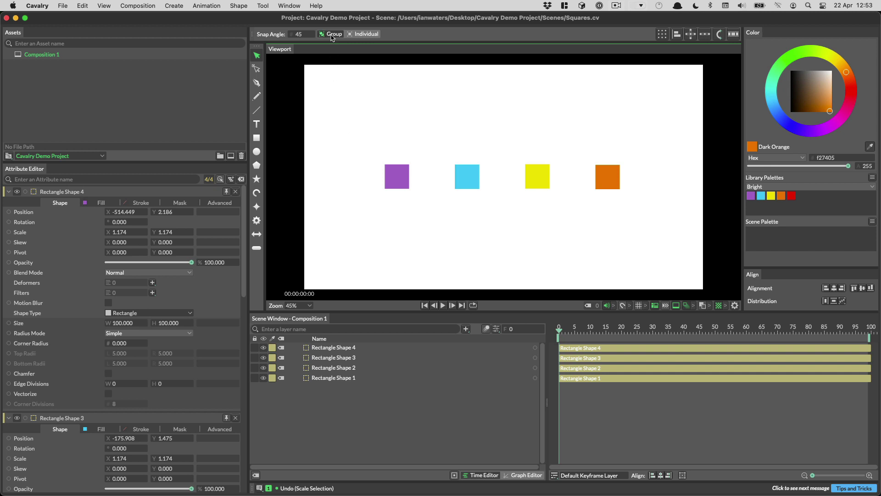
- Marquee-select the four squares, switch transforms to Individual, and rotate each about its centre
drag(331, 121, 626, 173)
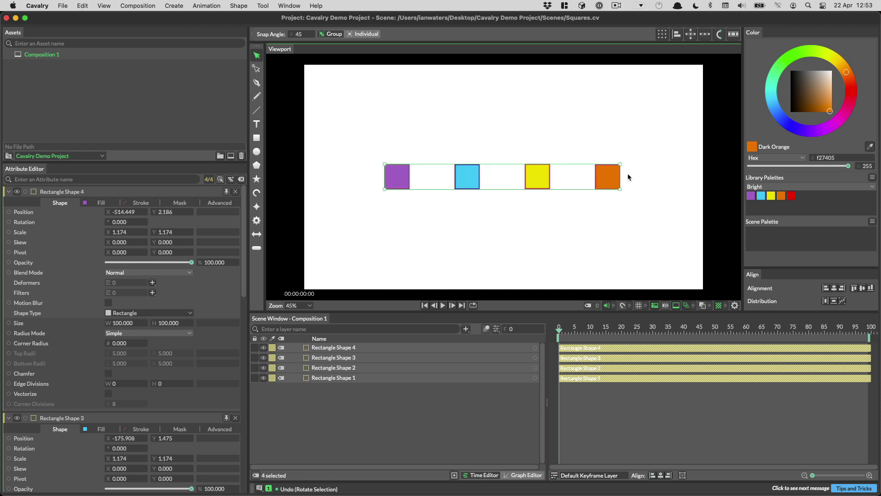
click(367, 35)
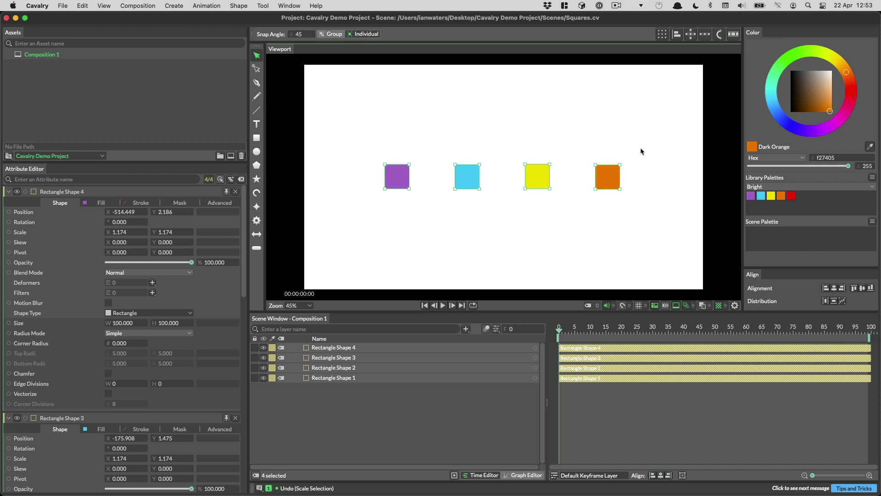
mouse_move(624, 160)
mouse_down()
mouse_move(626, 183)
mouse_move(621, 158)
mouse_up()
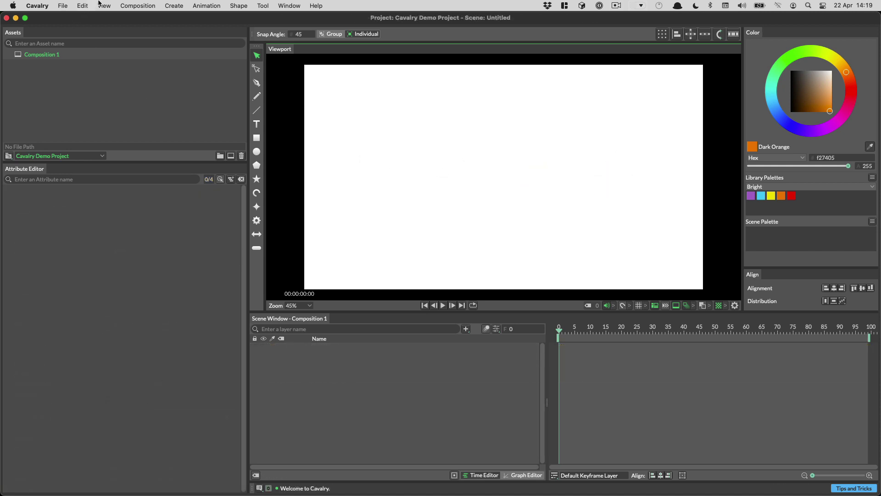
- Show the canvas grid from the view options, then hide it again with Cmd+'
click(104, 6)
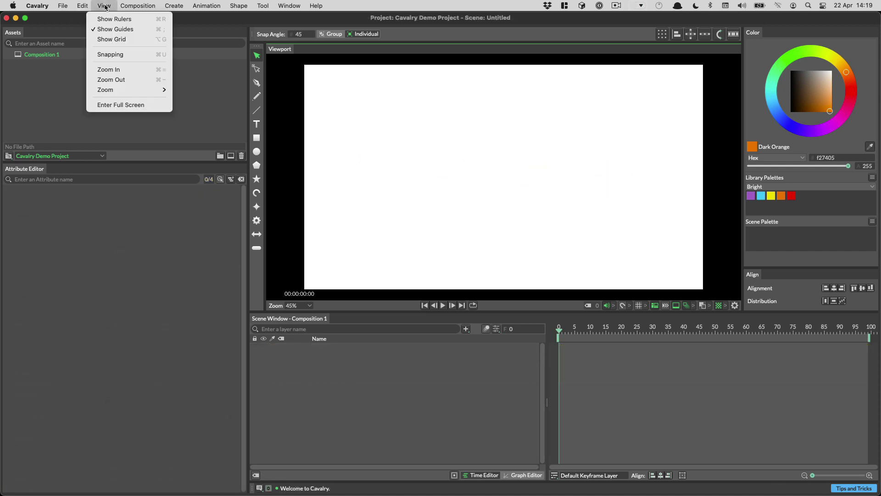
click(111, 39)
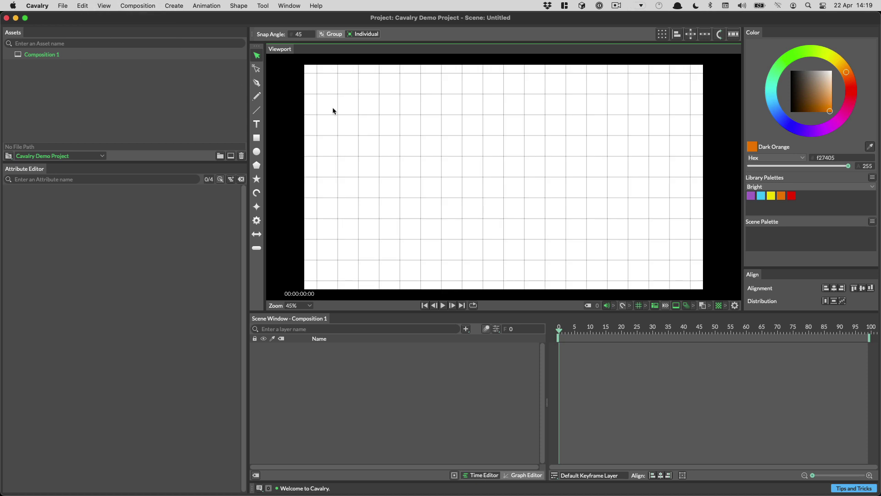
key(super+apostrophe)
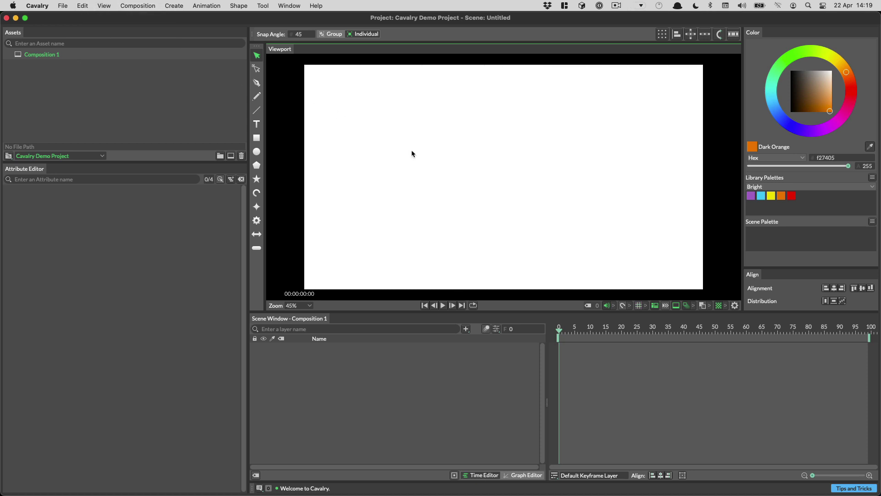
- Turn on the viewport grid, colour it Deep Pink, and reduce Grid Size to 26
click(638, 305)
click(646, 306)
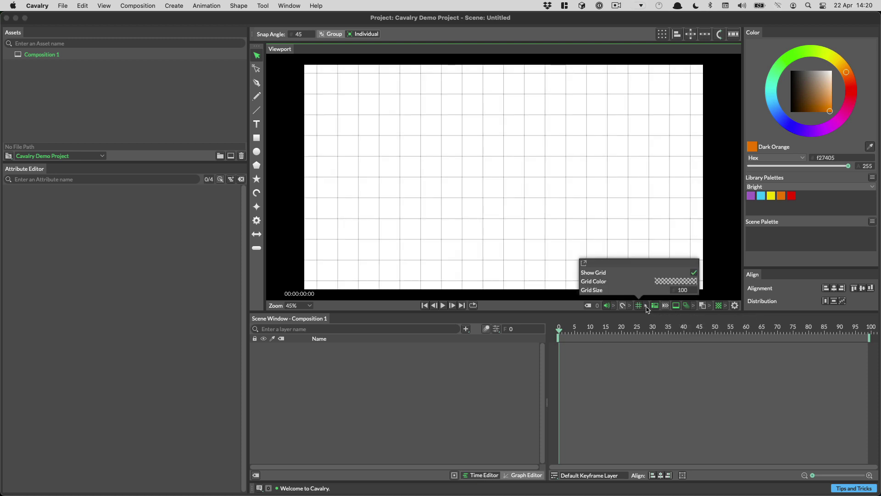
click(683, 281)
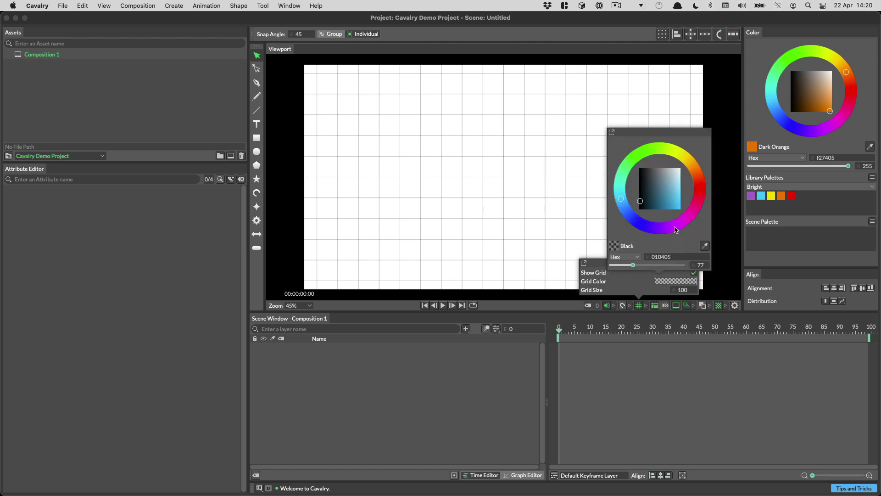
click(672, 204)
click(697, 205)
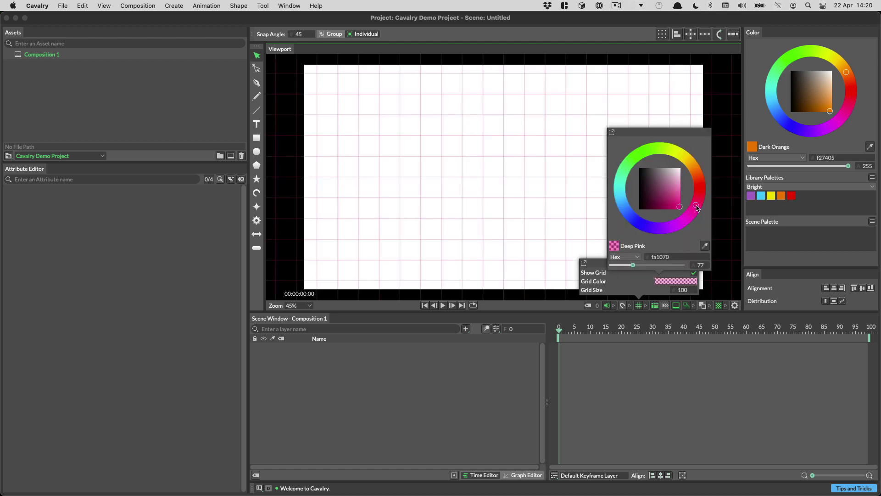
click(622, 294)
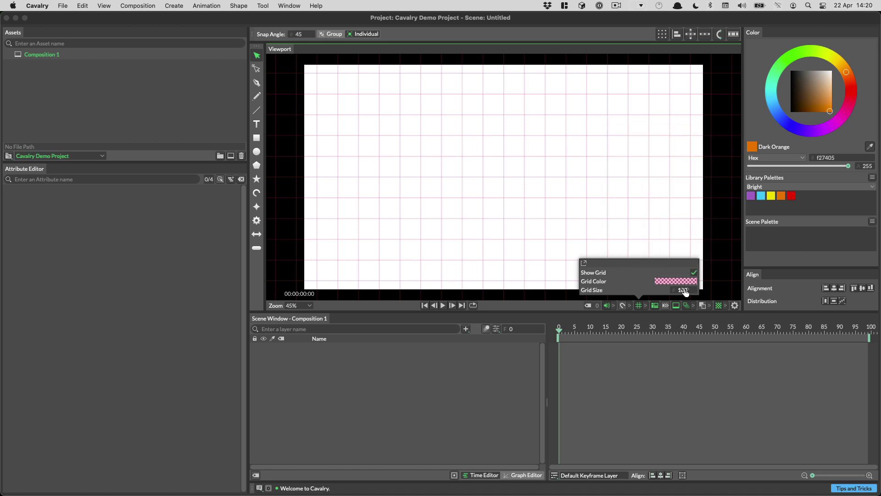
drag(682, 290, 667, 290)
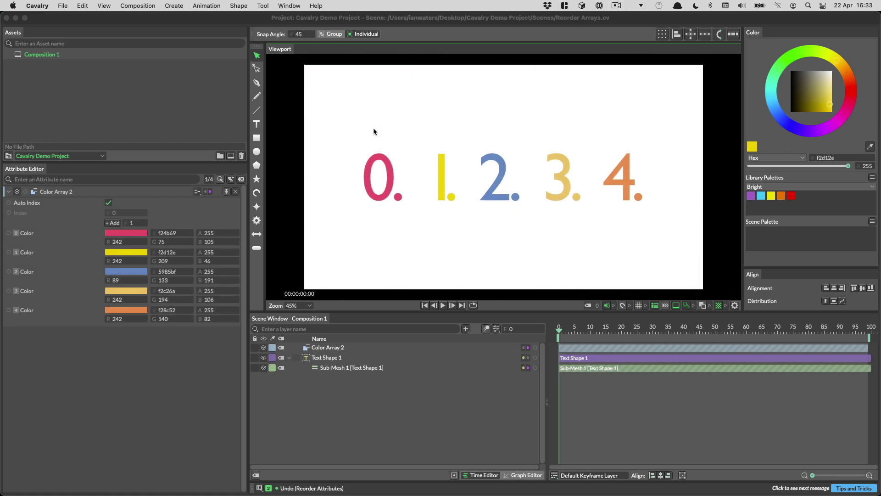
- Move Color Array 2's index-1 colour up one place so 0 is yellow and 1 red
click(29, 363)
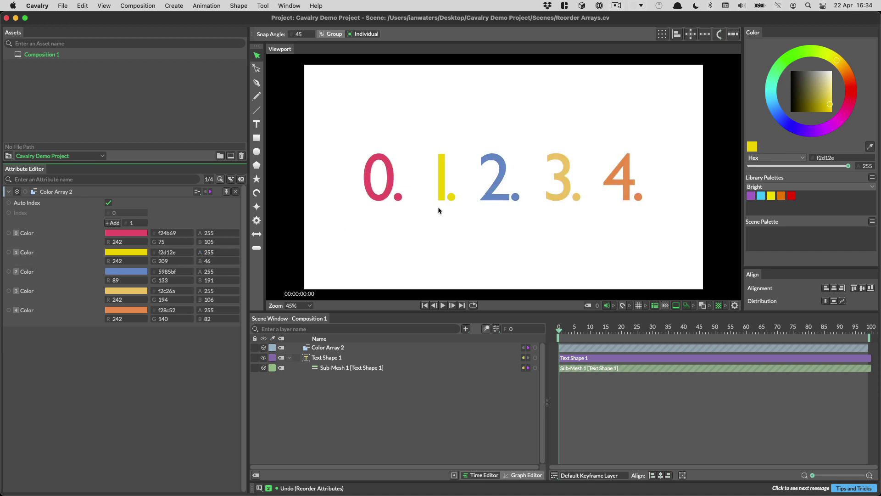
click(64, 260)
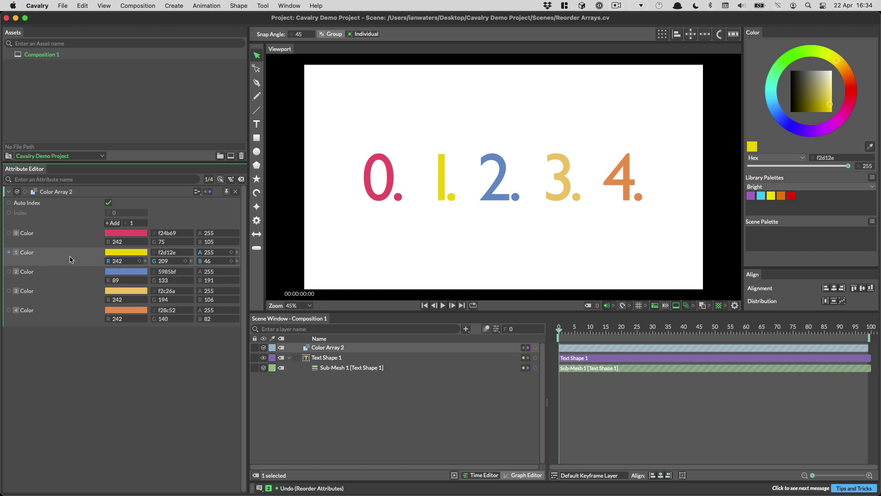
right_click(70, 256)
mouse_move(105, 282)
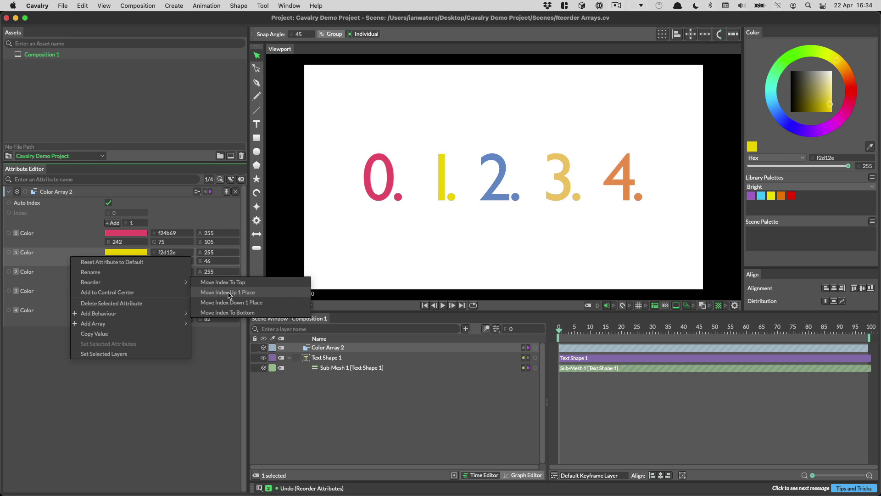
click(230, 294)
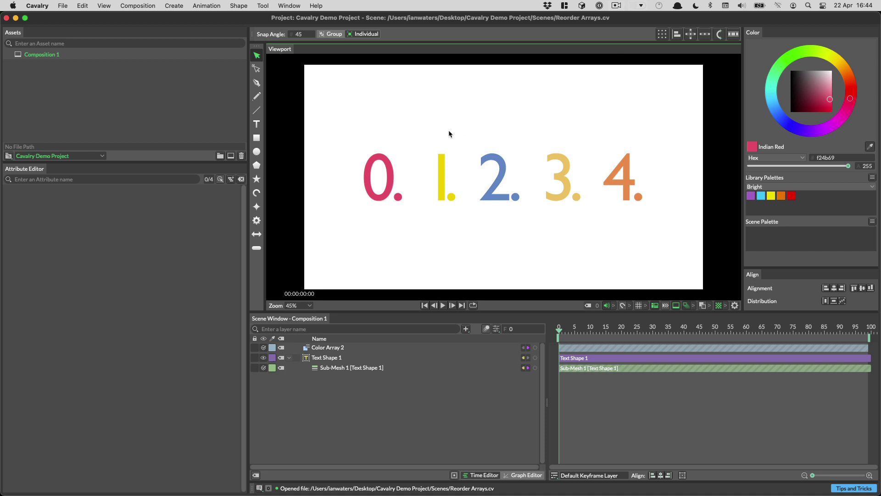
- Add a green background behind the digits with Bounding Box Expand 54 and Corner Radius 62
right_click(441, 191)
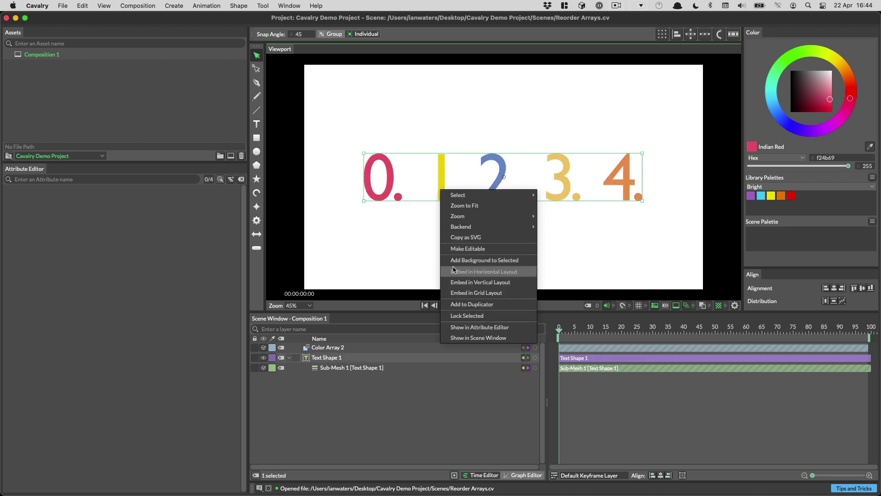
click(479, 260)
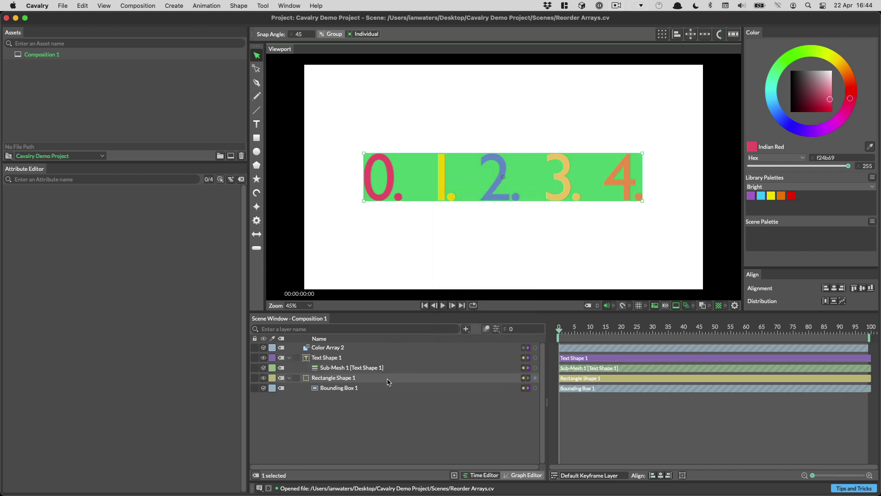
click(351, 389)
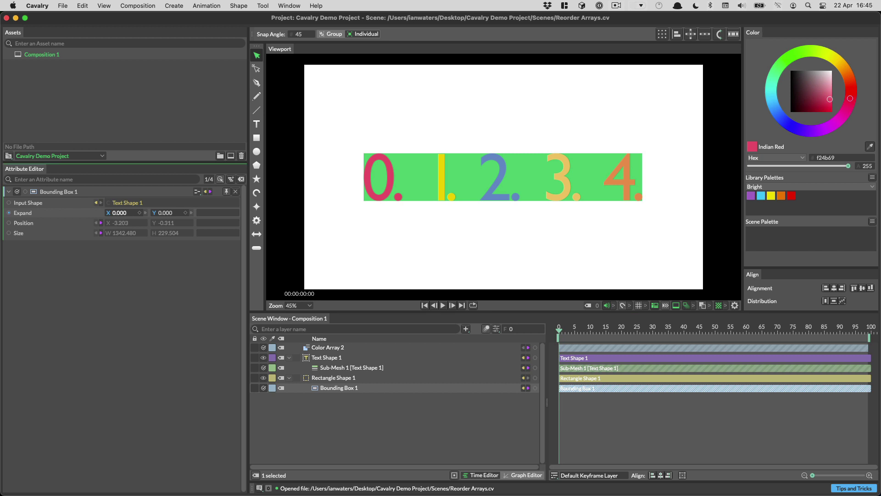
drag(119, 212, 273, 292)
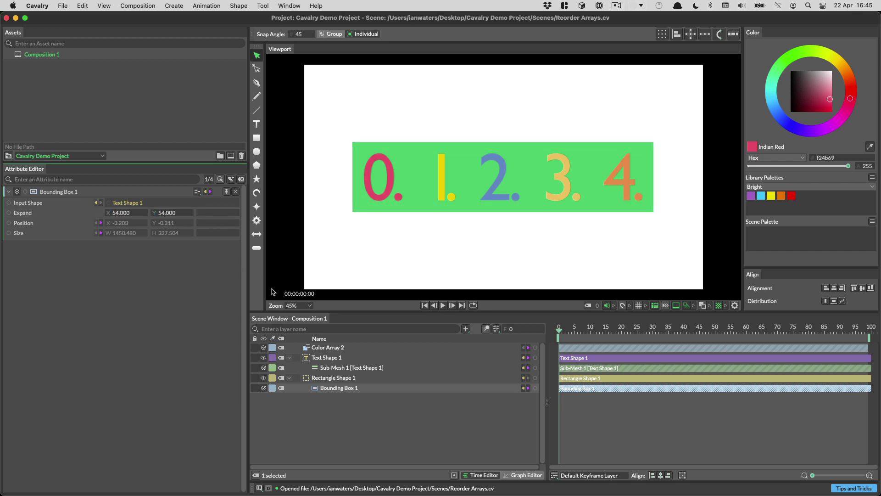
click(327, 379)
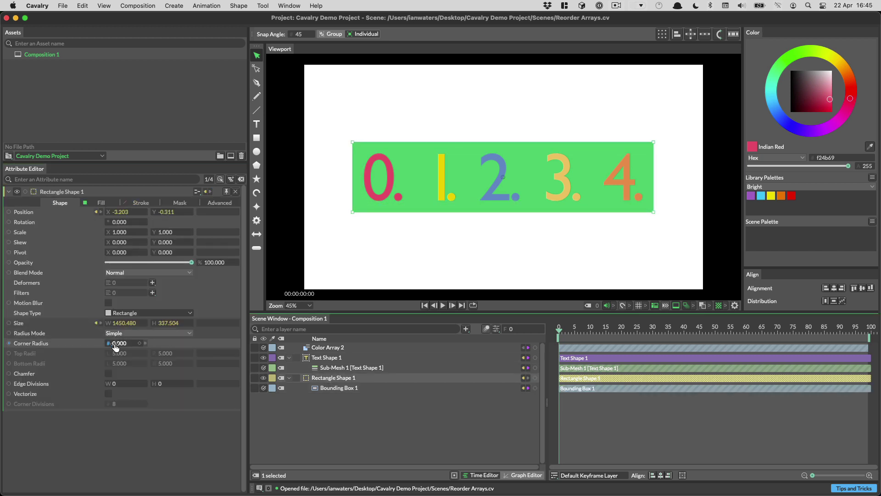
drag(116, 347, 294, 348)
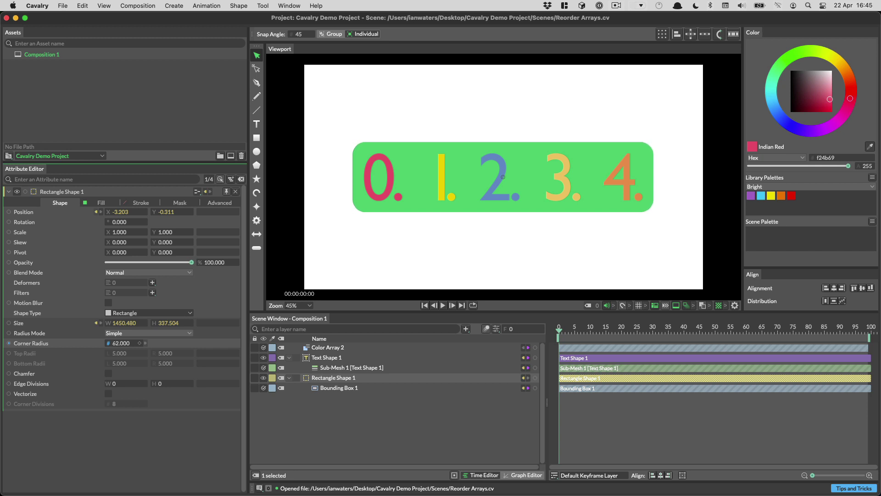
- Append '5.' to the text string and open the cocktail photo's copy menu in Chrome
click(329, 358)
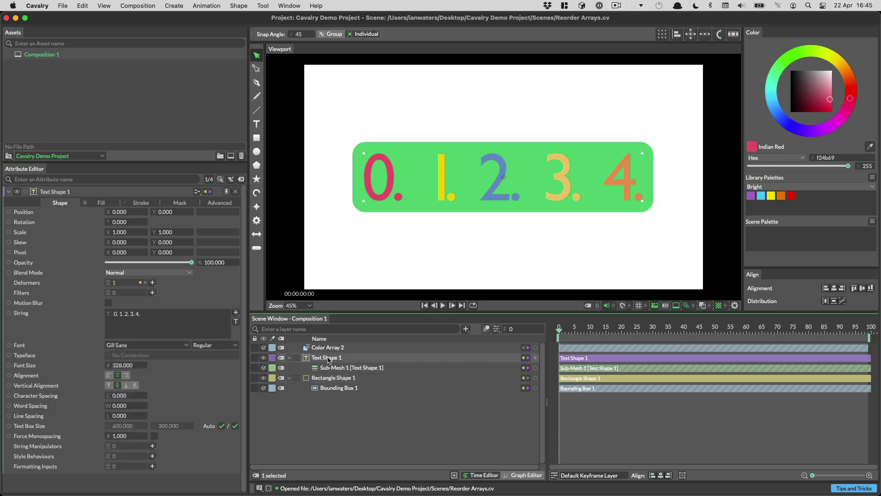
click(181, 313)
text(5.)
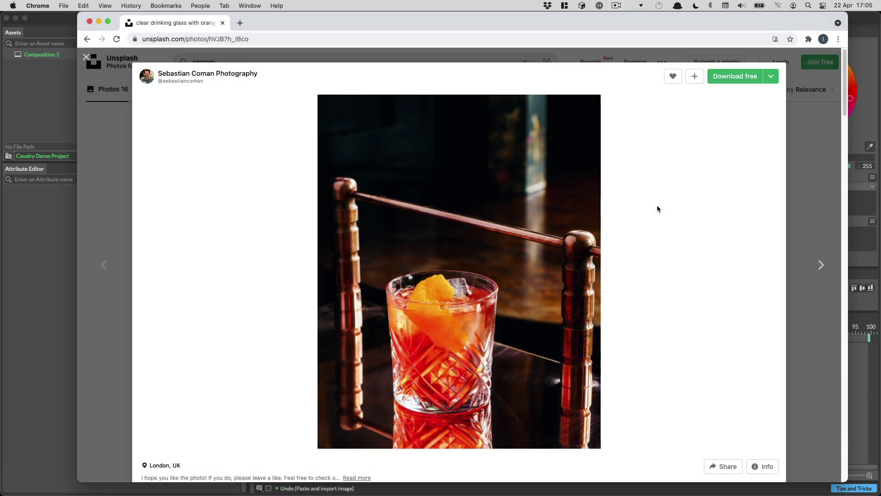
right_click(453, 230)
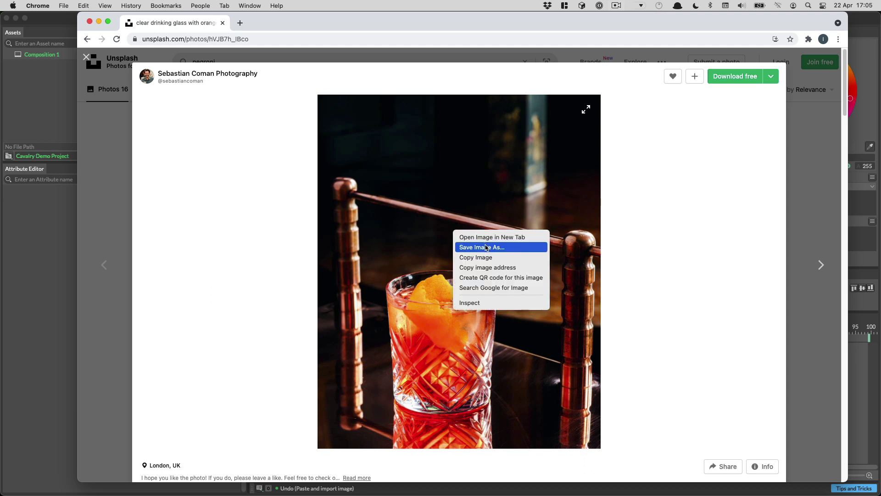
- Copy the cocktail photo from Chrome and paste it into the Cavalry scene with Cmd+V
click(477, 256)
key(super+Tab)
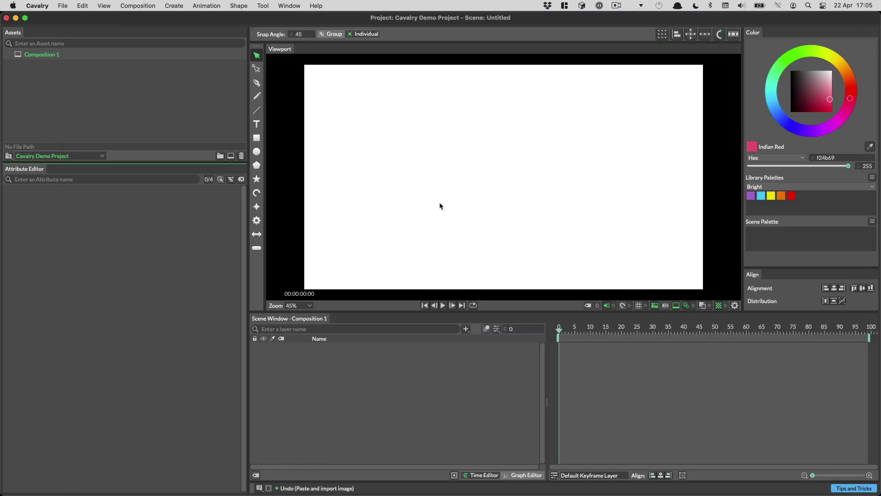
key(super+v)
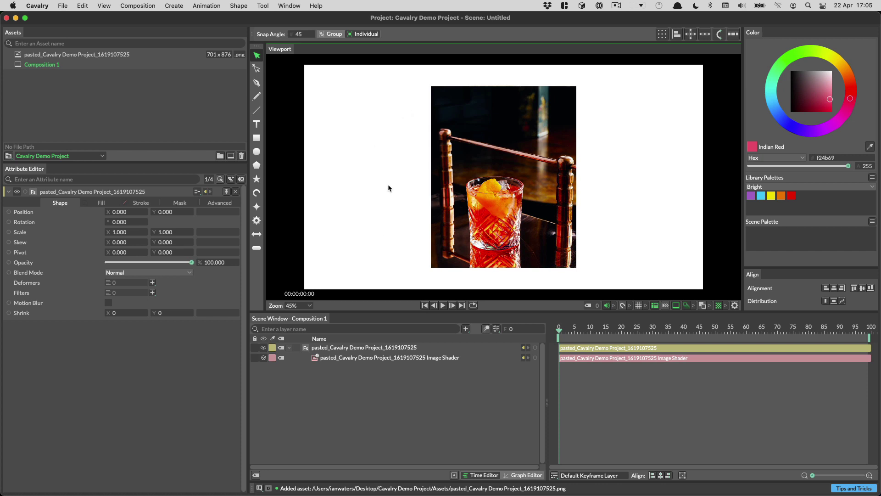
- Reveal the pasted image's saved PNG asset in Finder, then return to Cavalry
right_click(104, 52)
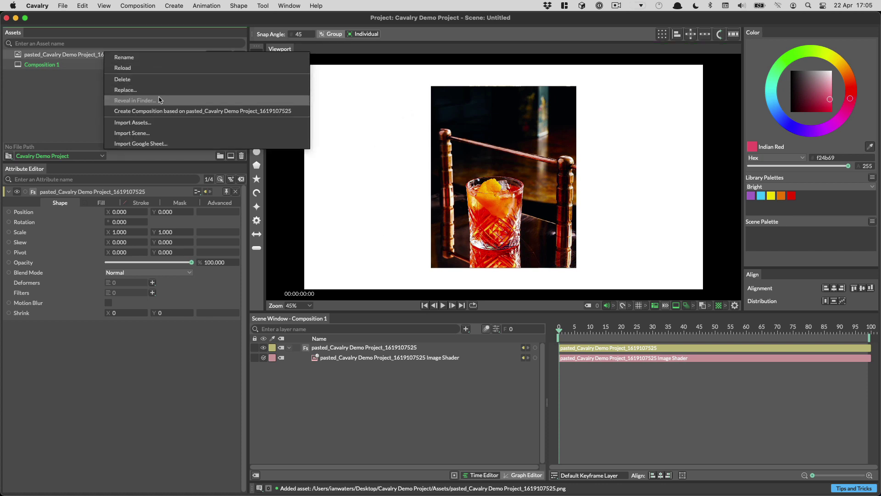
click(159, 100)
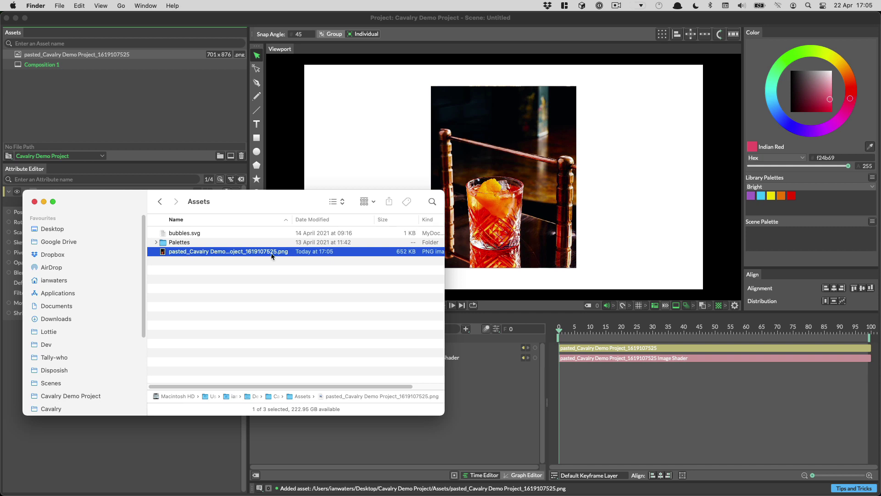
click(157, 129)
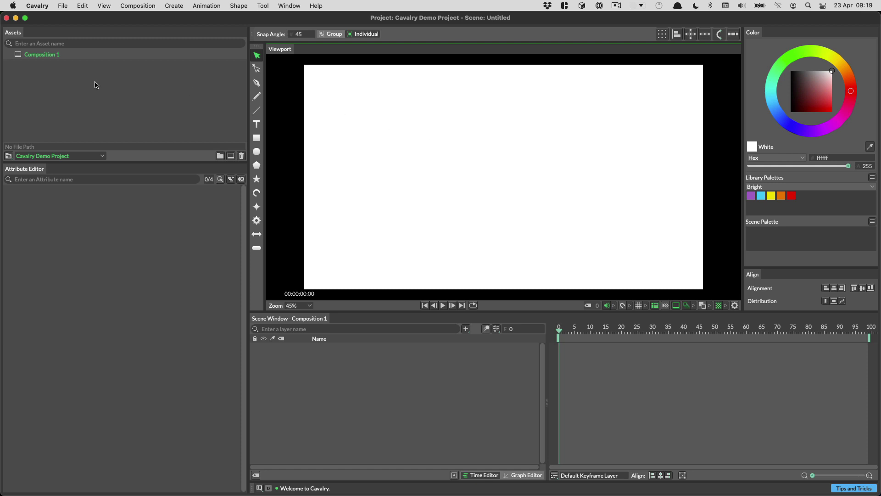
- Import bubbles.svg from Finder as an Asset Layer and nudge the speech bubbles up-left
key(super+Tab)
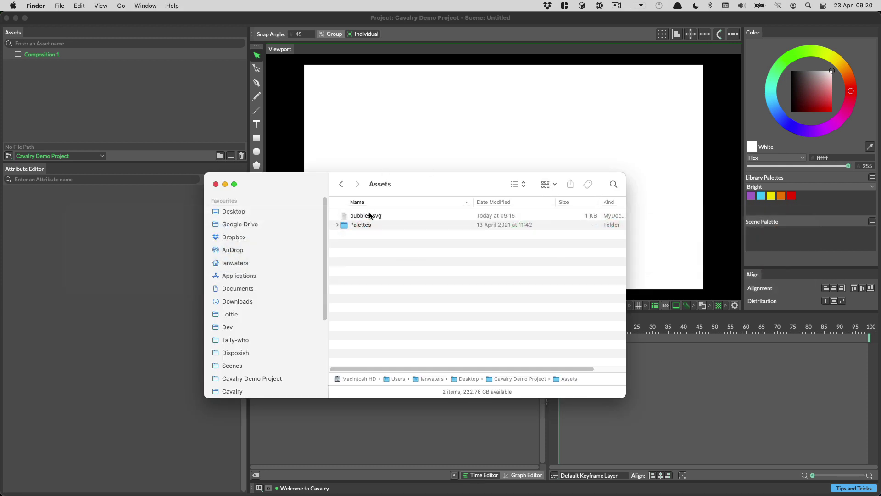
drag(367, 215, 474, 211)
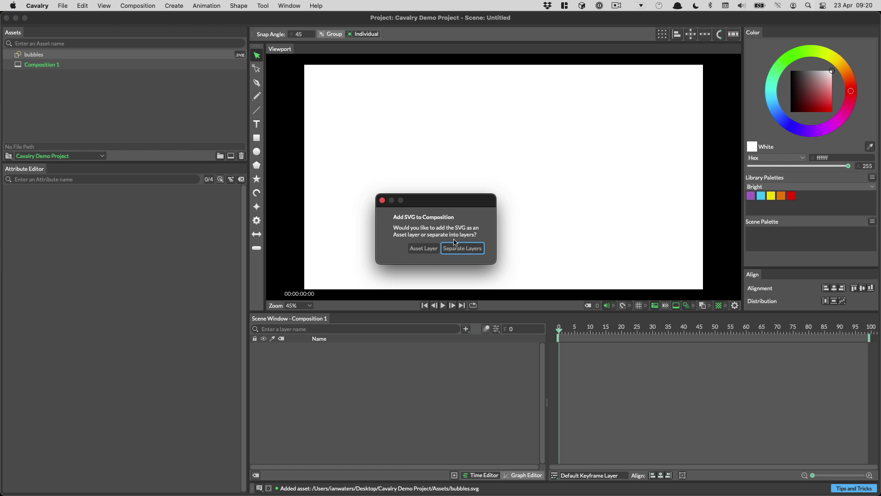
click(423, 248)
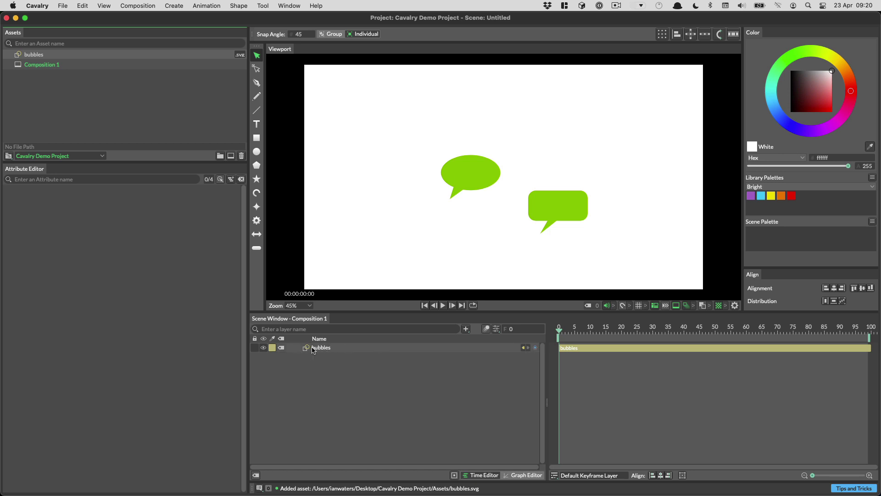
drag(466, 188, 445, 174)
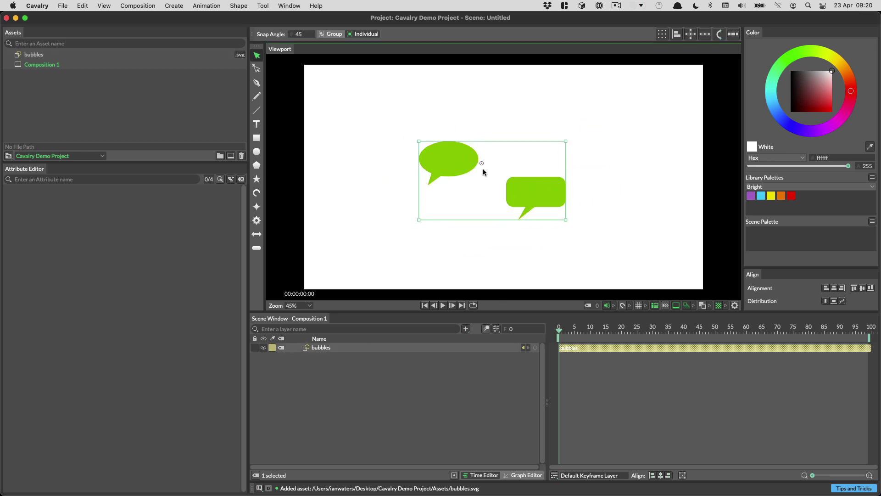
- Set line 5's fill to rgb(255,194,125) in bubbles.svg, save, and return to Cavalry
key(super+Tab)
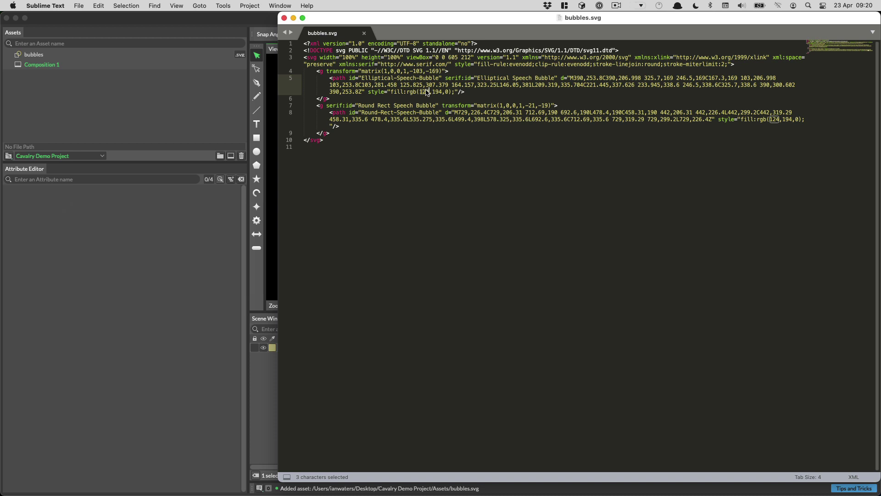
text(255)
double_click(447, 92)
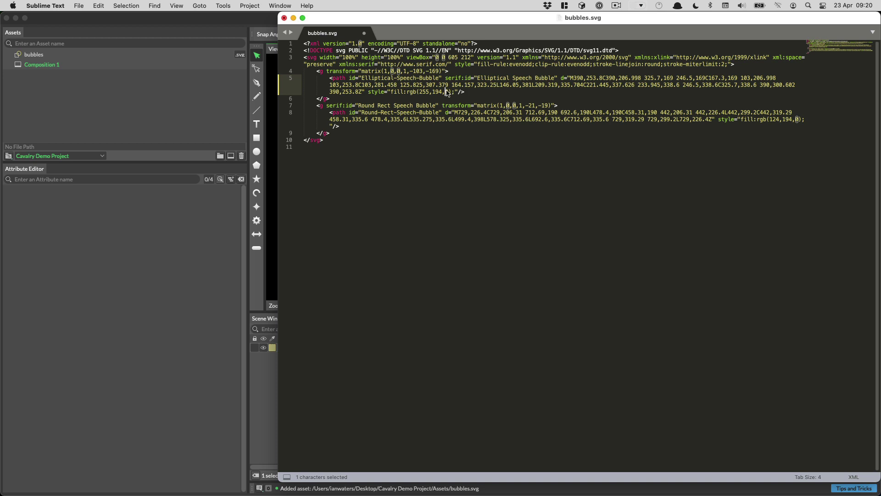
text(125)
key(super+s)
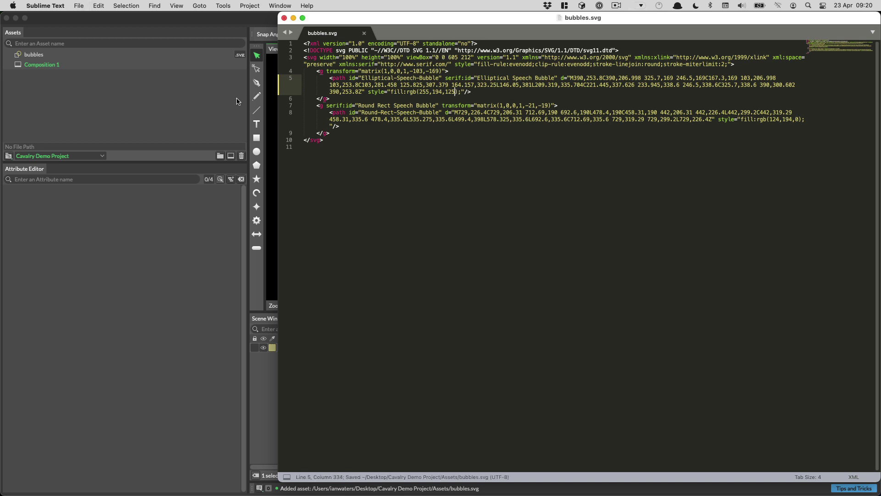
click(46, 55)
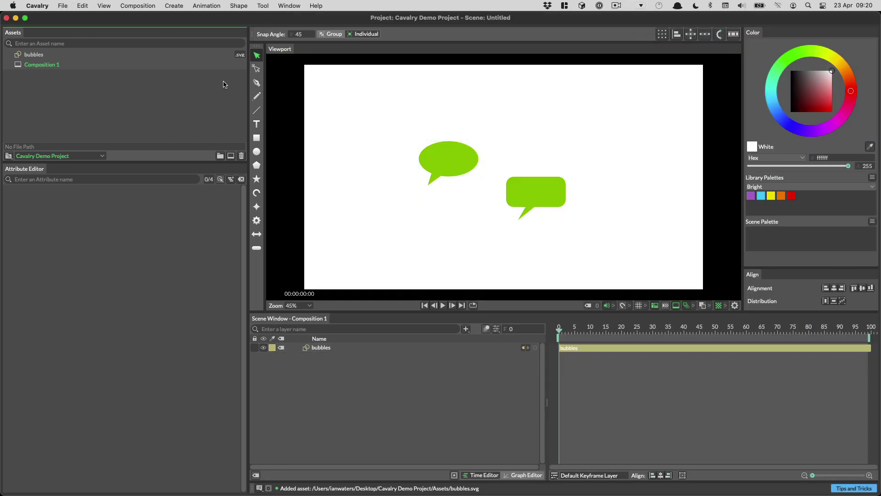
- Reload the bubbles asset to show the orange bubble, then delete the bubbles layer
right_click(47, 56)
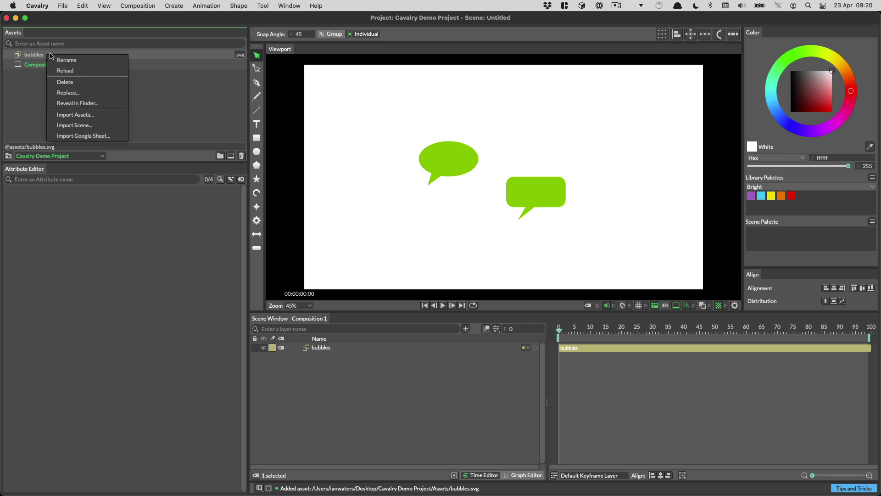
click(84, 73)
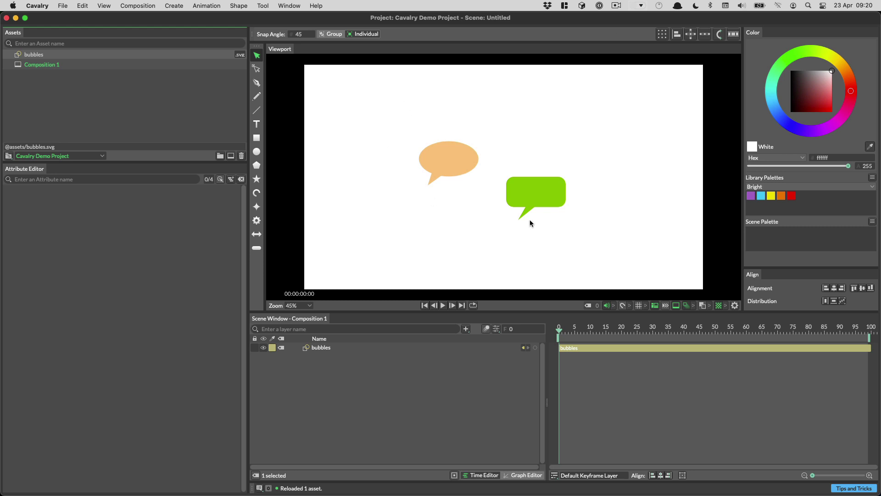
click(449, 347)
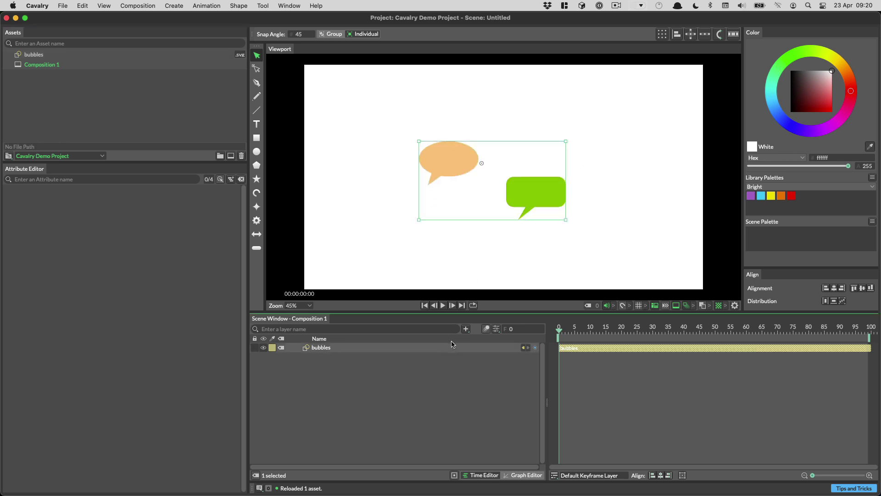
key(Delete)
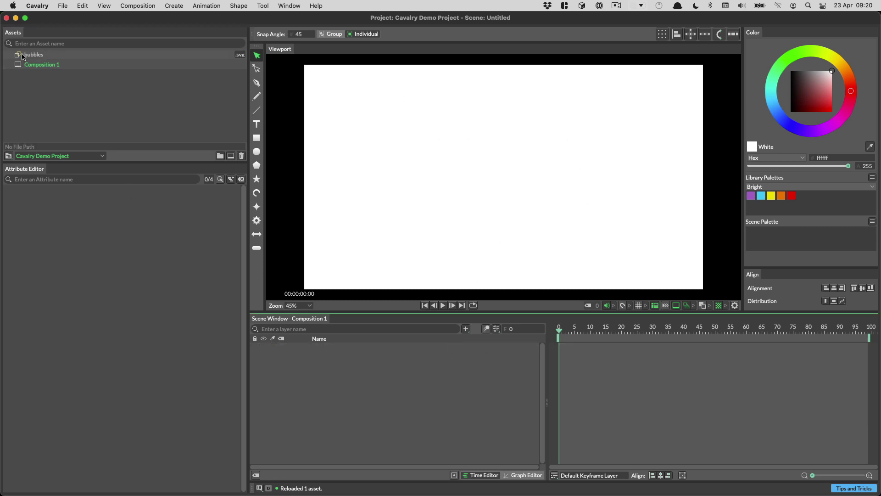
- Add the bubbles asset as Separate Layers, moving the orange bubble down-left and green bubble up-right
drag(46, 55, 482, 163)
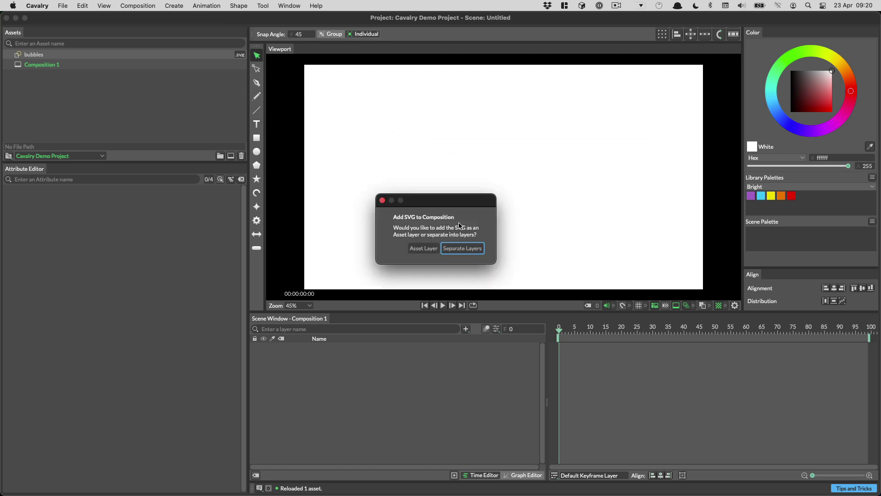
click(463, 248)
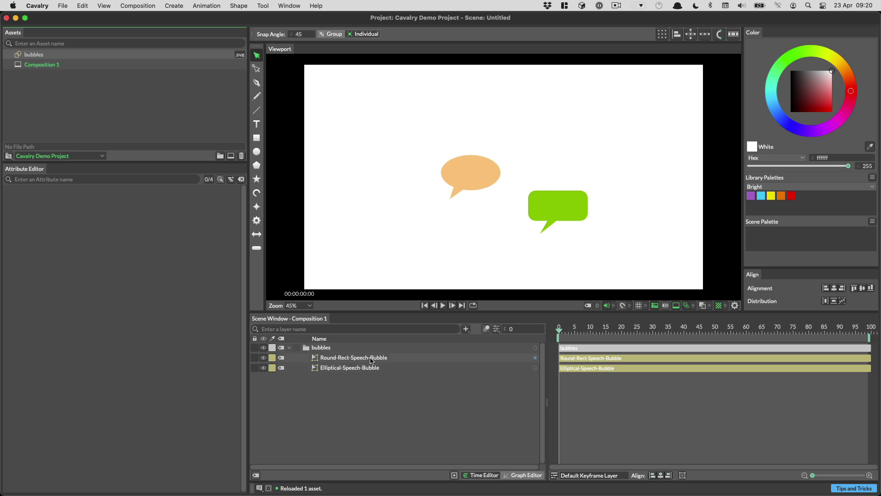
drag(479, 183, 445, 177)
drag(546, 208, 584, 166)
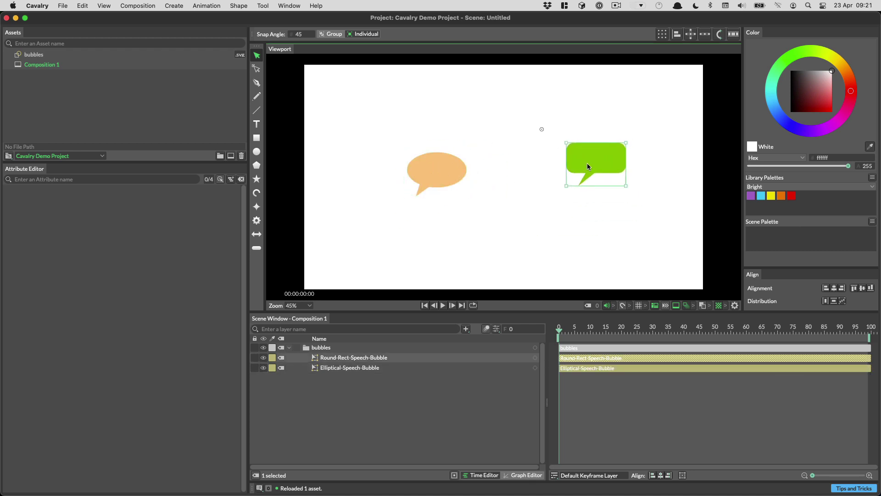
- Brighten the Round-Rect-Speech-Bubble's fill colour to 88c200 by scrubbing its Fill value
click(367, 361)
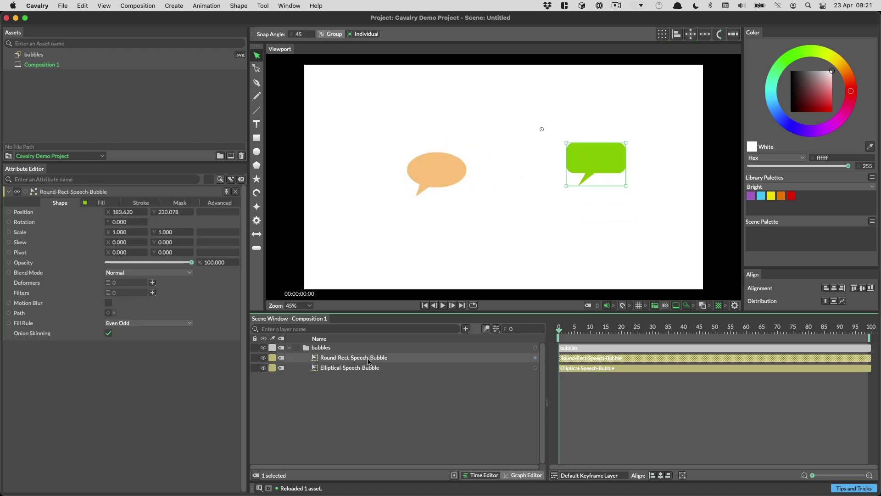
click(100, 203)
mouse_move(115, 231)
mouse_down()
mouse_move(138, 230)
mouse_move(124, 230)
mouse_up()
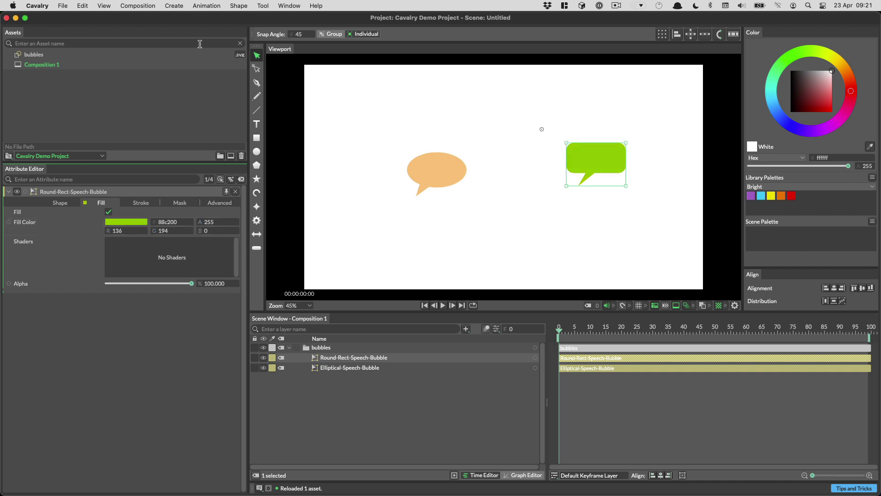
- Try Edit Points on the green bubble: move a corner point, undo it, then shift the tail tip left
click(257, 68)
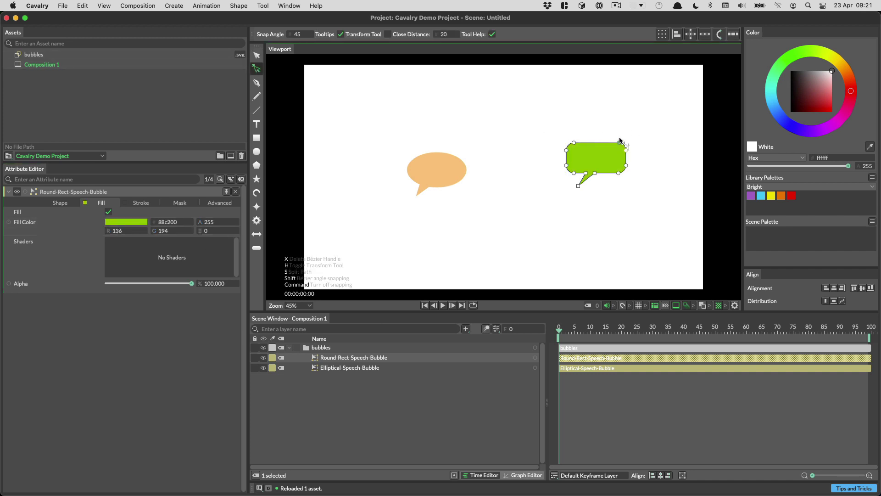
drag(618, 143, 607, 120)
key(super+z)
drag(578, 186, 546, 192)
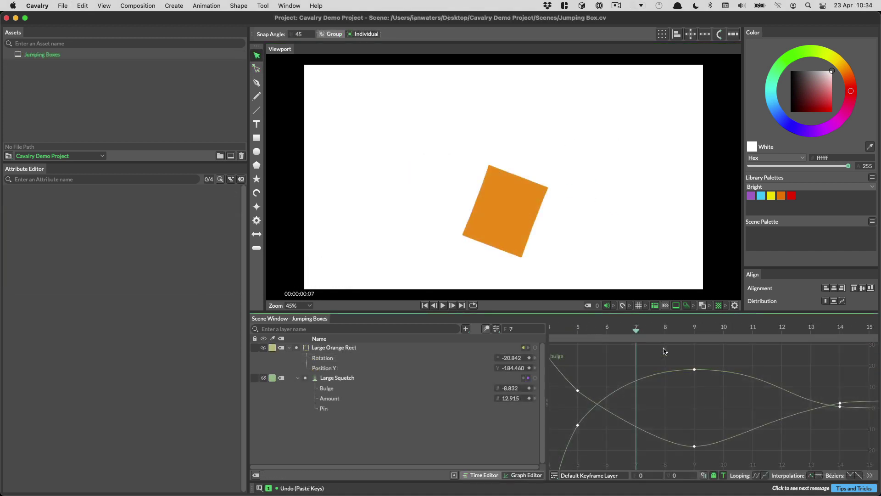
- Preview the Jumping Boxes animation and copy the easing from the frame-9 Bulge keyframe
key(space)
key(space)
click(694, 369)
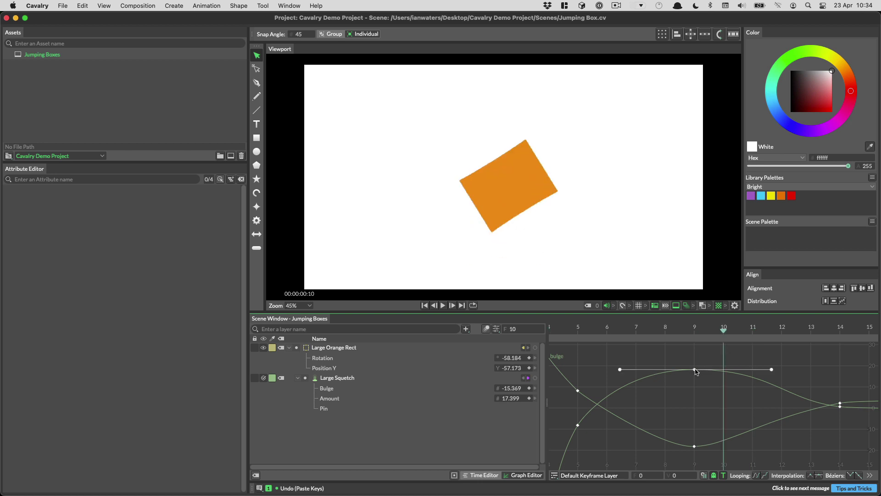
click(694, 446)
click(694, 369)
click(695, 369)
right_click(695, 369)
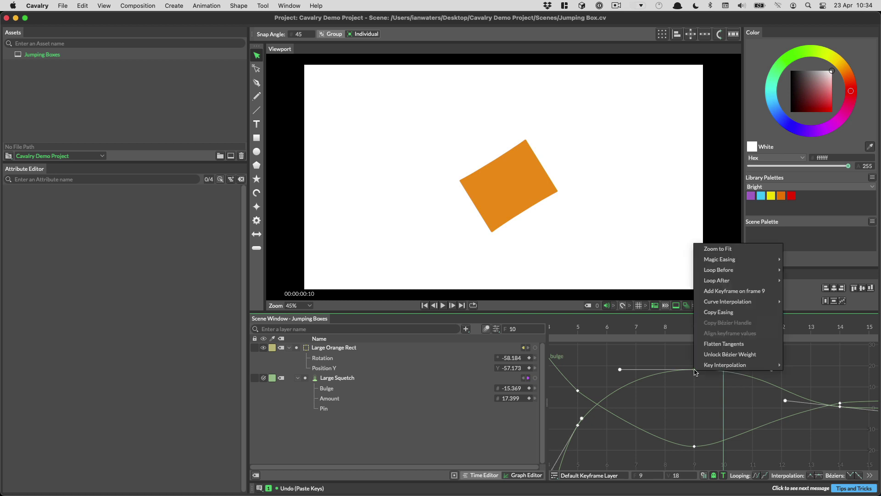
click(722, 311)
- Paste the copied easing onto the lower frame-9 keyframe via Edit > Paste, then undo it
click(694, 445)
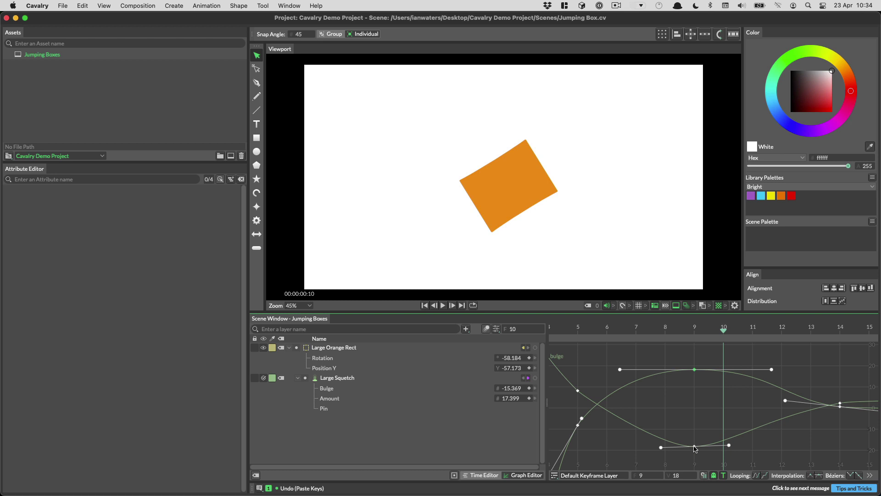
click(83, 6)
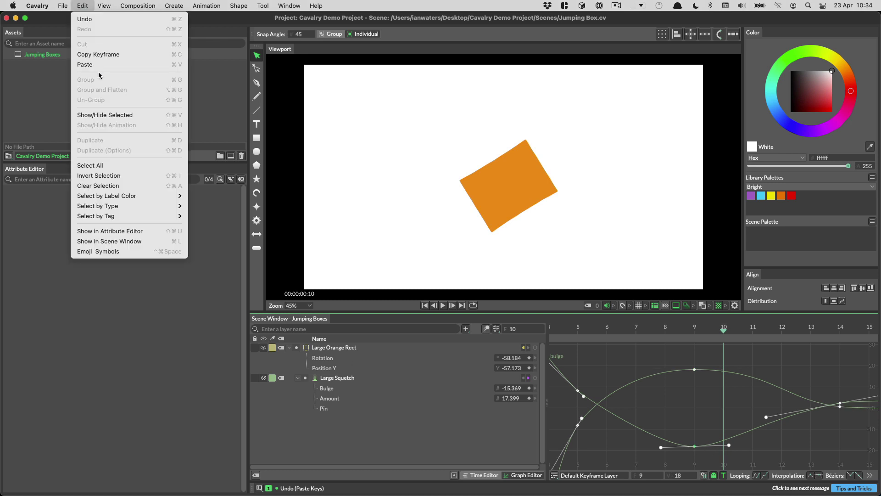
click(85, 64)
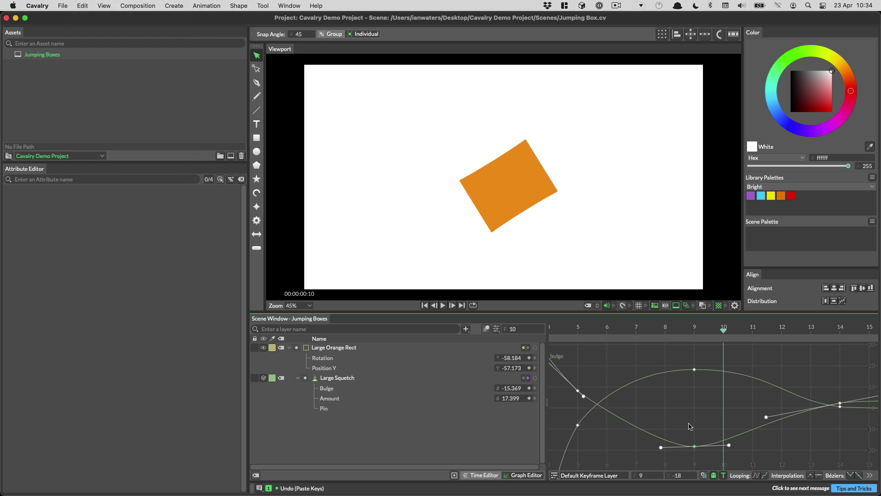
key(super+v)
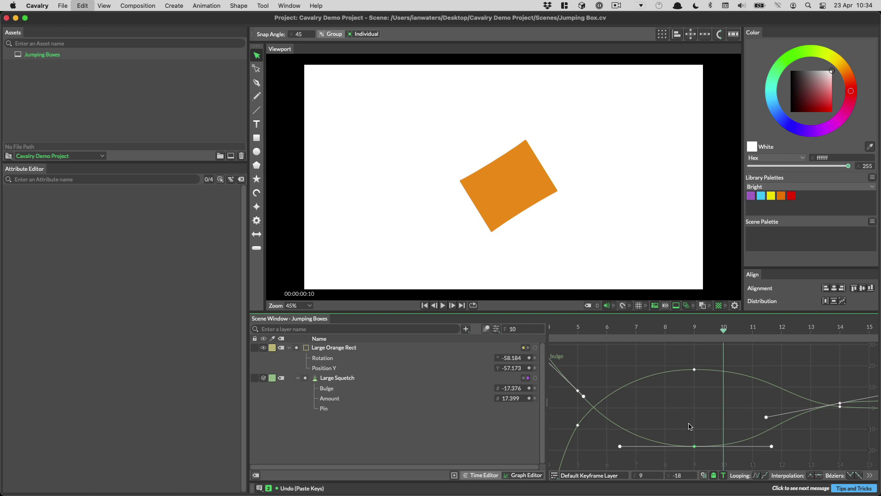
key(super+z)
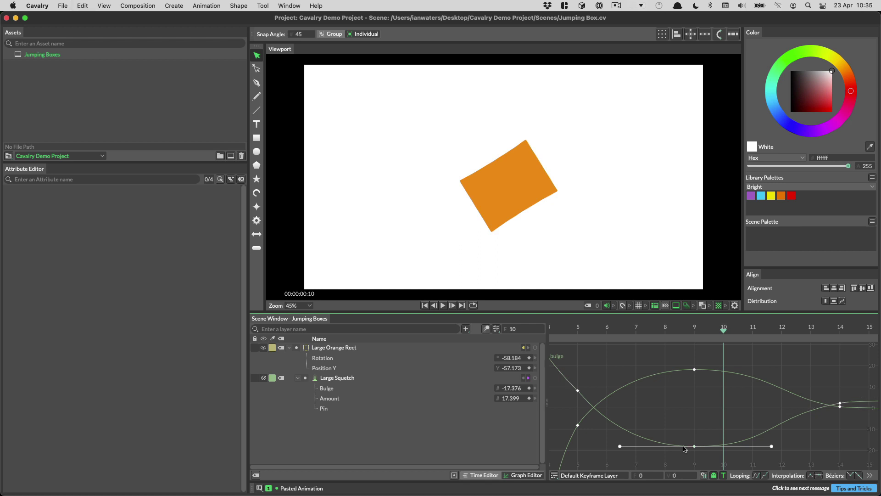
key(super+z)
- Paste the easing onto the Bulge keys at frames 9 and 14, then undo
drag(623, 456, 857, 387)
key(super+v)
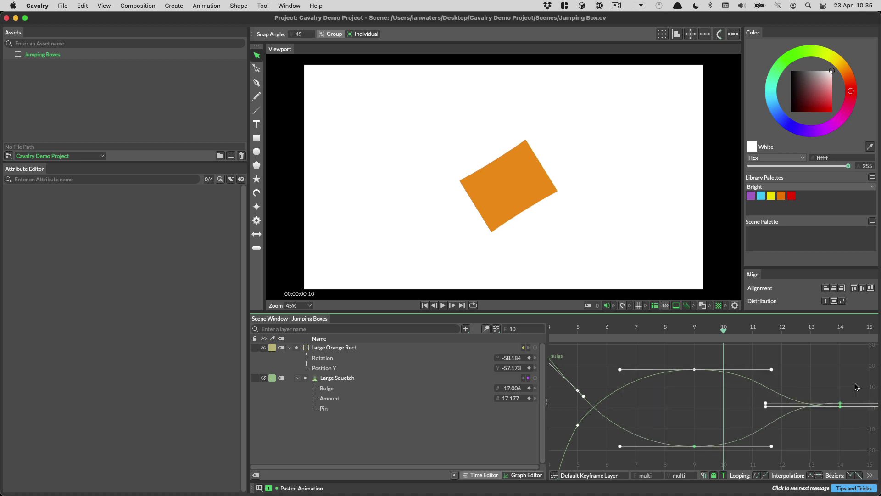
key(super+z)
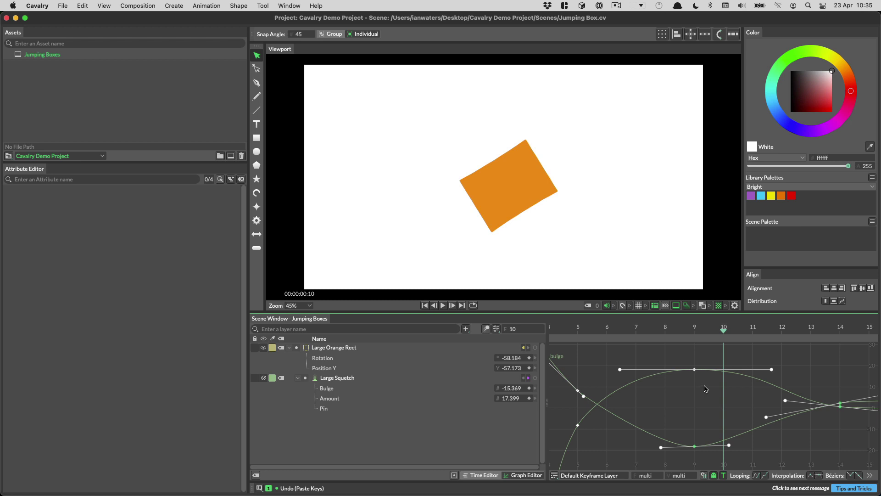
click(765, 372)
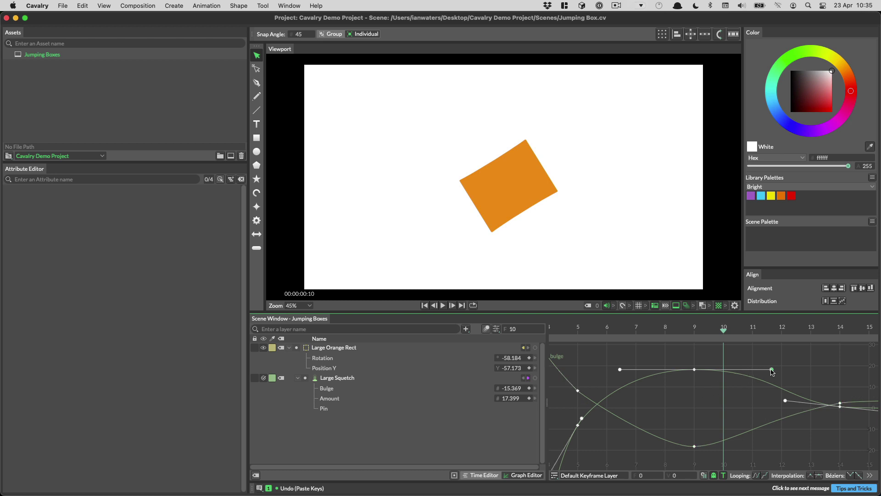
right_click(773, 371)
click(814, 327)
click(694, 446)
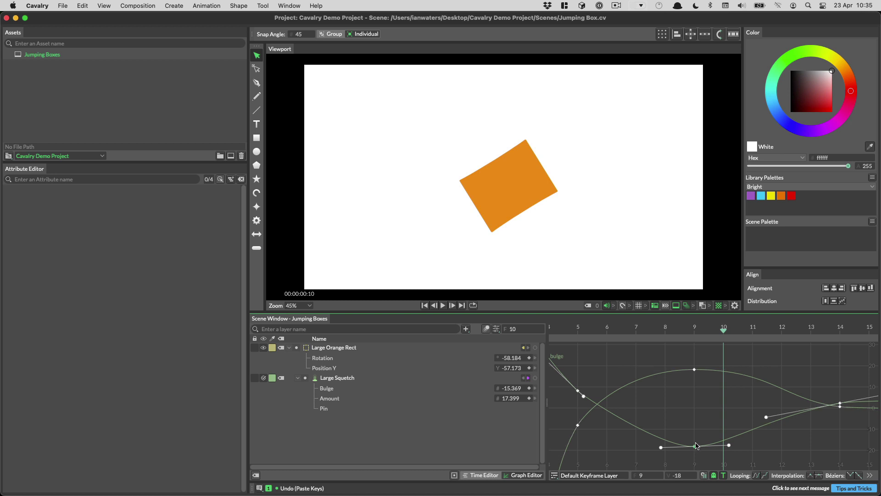
key(super+shift+z)
key(super+z)
drag(641, 458, 847, 387)
key(super+v)
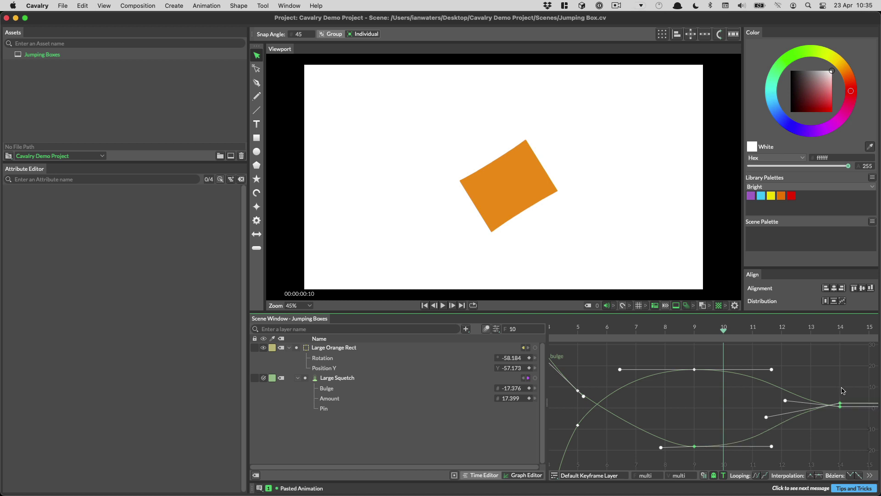
key(super+z)
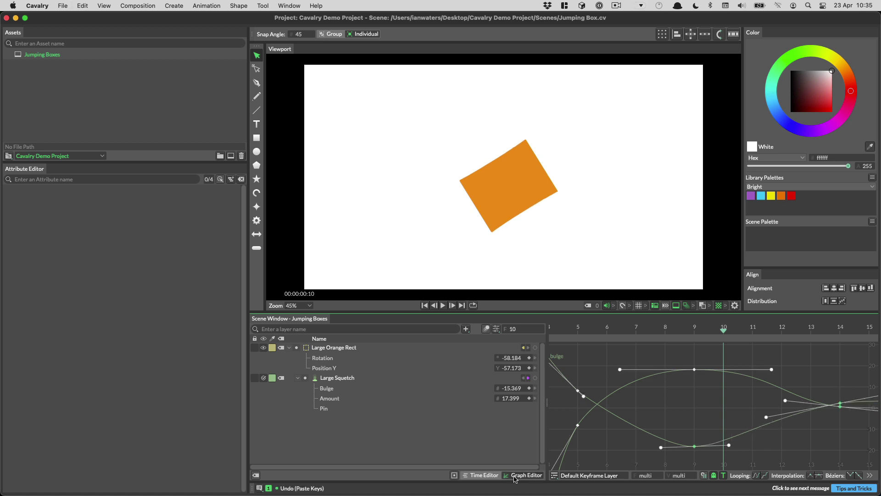
- In the Time Editor, apply Magic Easing > Spring In to the Large Squetch's Bulge keyframe
click(486, 475)
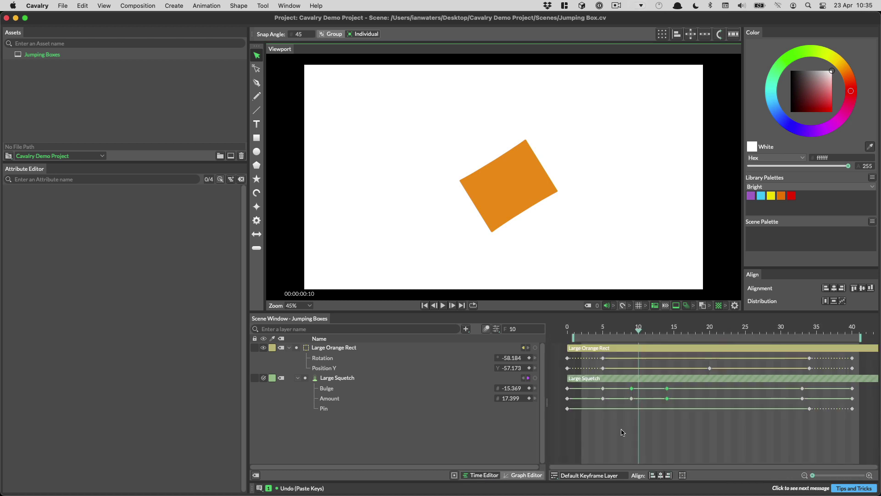
click(673, 419)
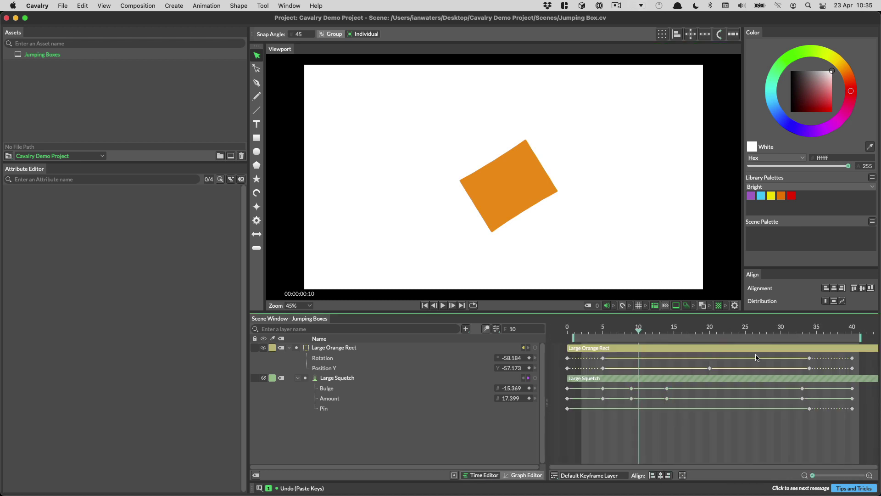
right_click(667, 390)
mouse_move(717, 406)
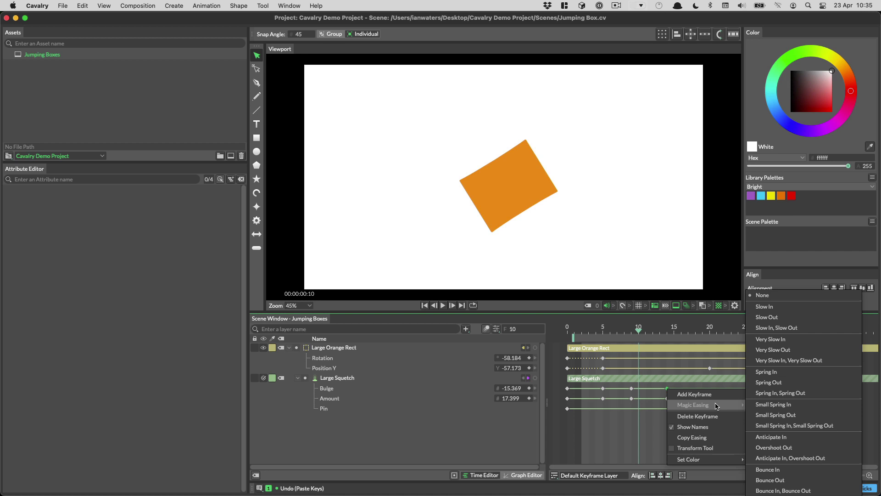
click(787, 376)
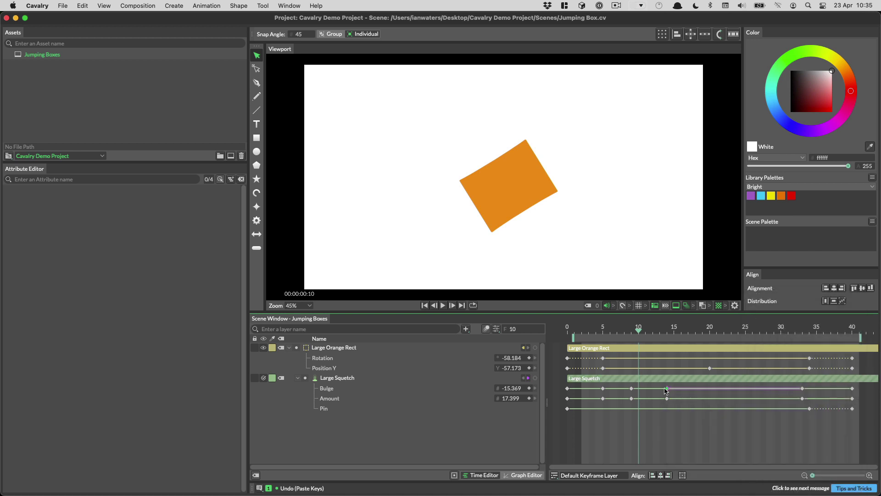
right_click(666, 390)
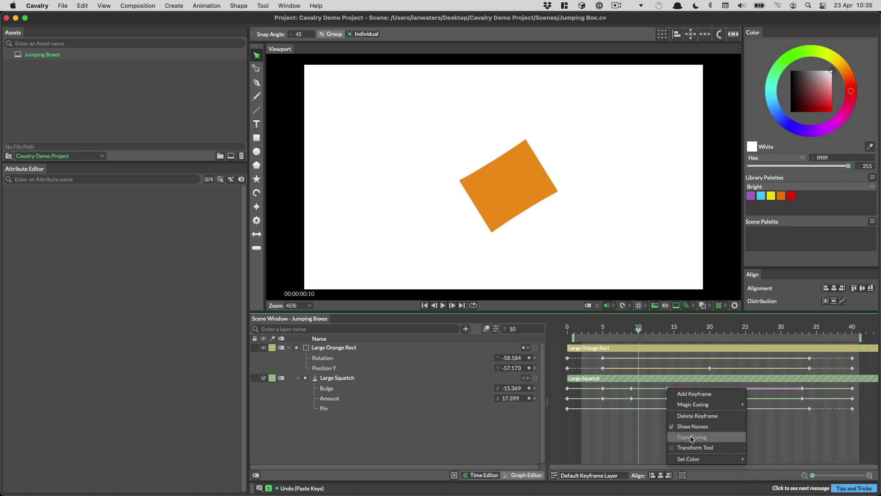
key(Escape)
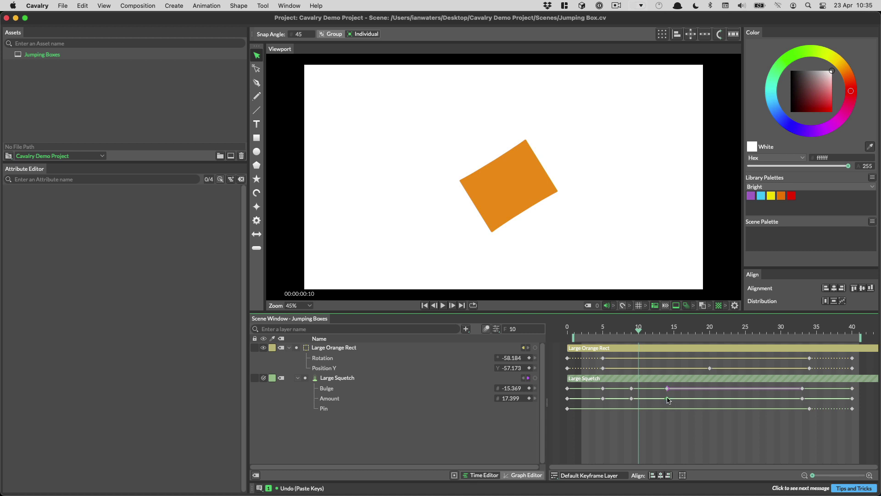